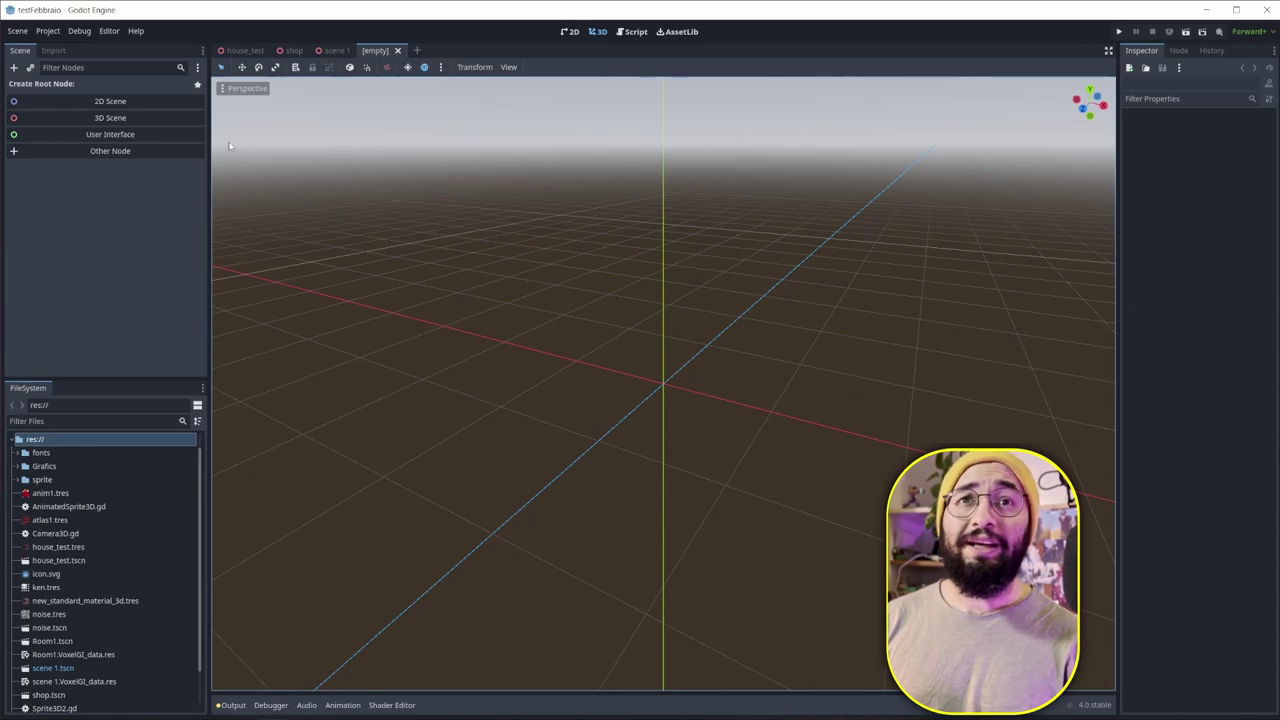
Create a 2D scene root and add Window, Node2D, CanvasLayer, NavigationAgent2D and NavigationAgent3D nodes beneath it
{"action": "left_click", "coordinate": [113, 105]}
{"action": "left_click", "coordinate": [15, 68]}
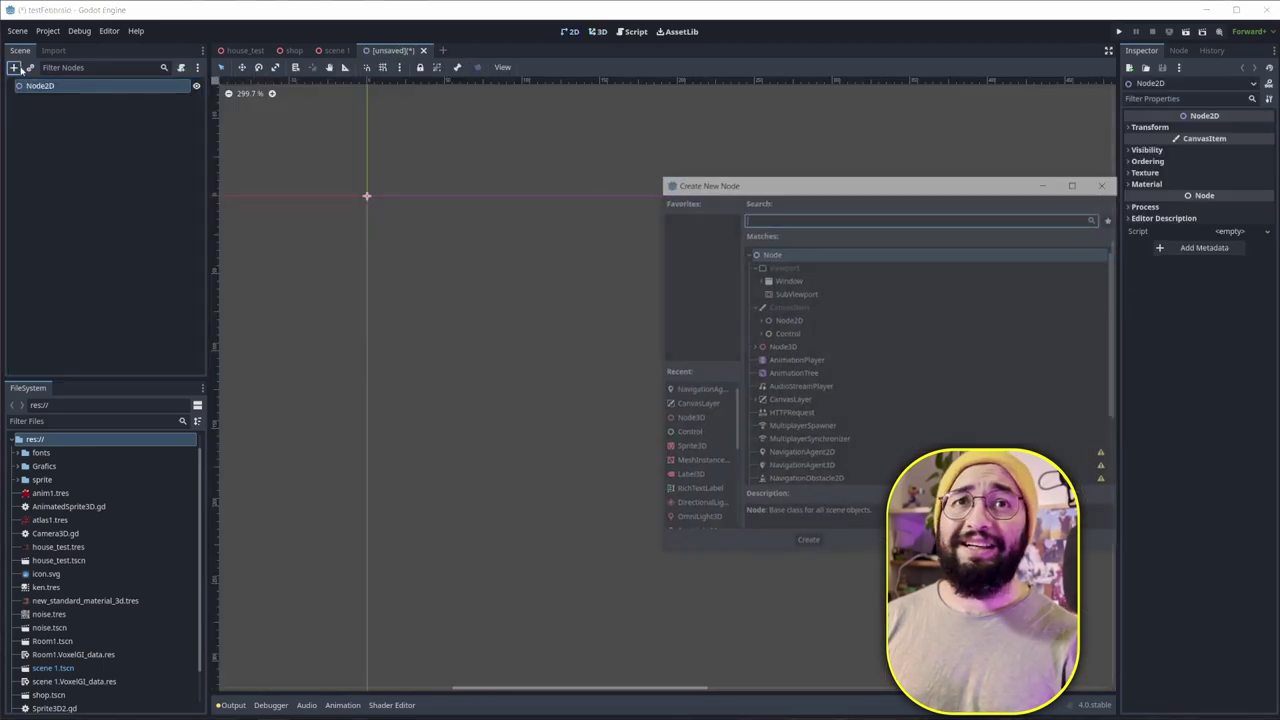
{"action": "double_click", "coordinate": [818, 283]}
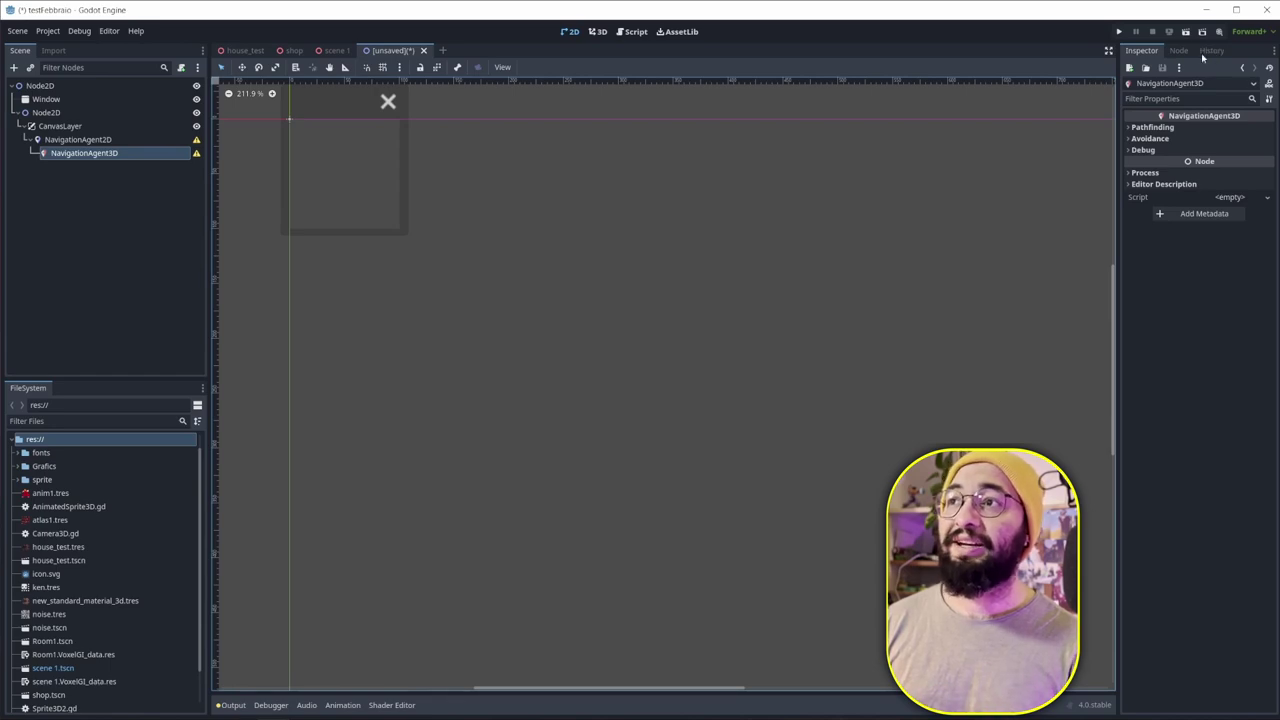
Step back and forth through the scene's edit history between the latest Create Node entry and New Scene Root
{"action": "left_click", "coordinate": [1212, 52]}
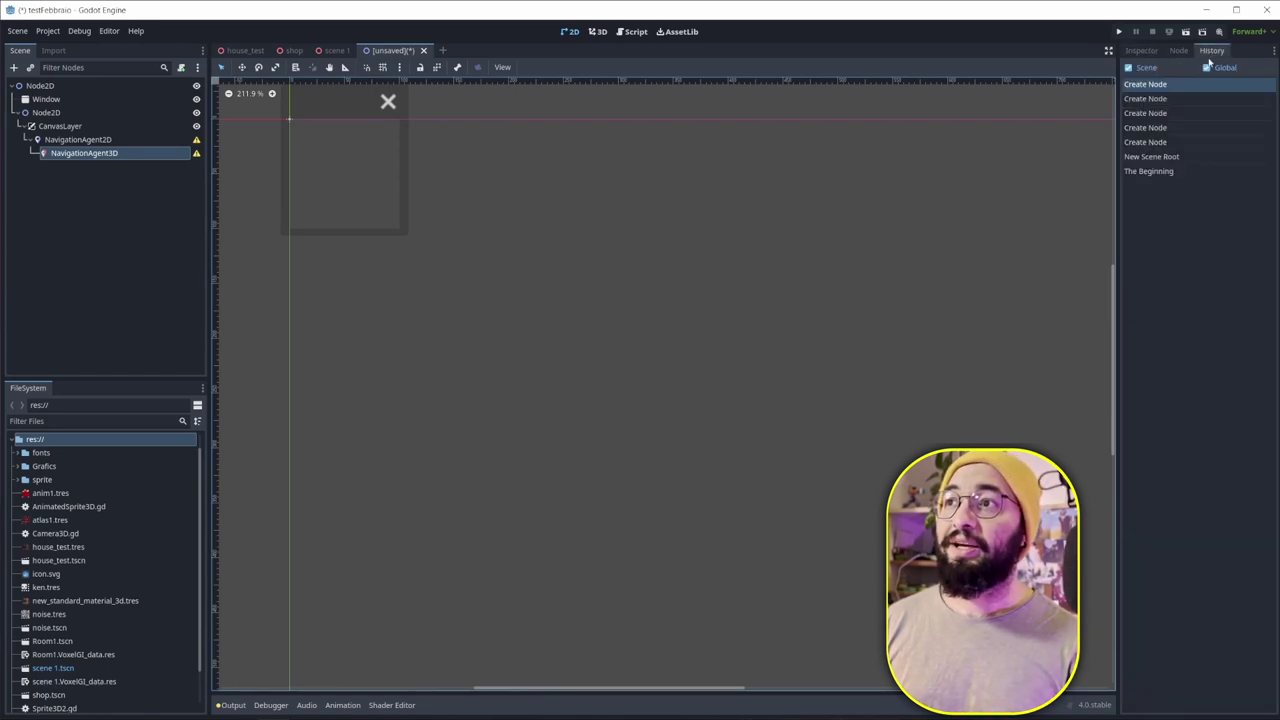
{"action": "left_click", "coordinate": [1159, 99]}
{"action": "left_click", "coordinate": [1150, 113]}
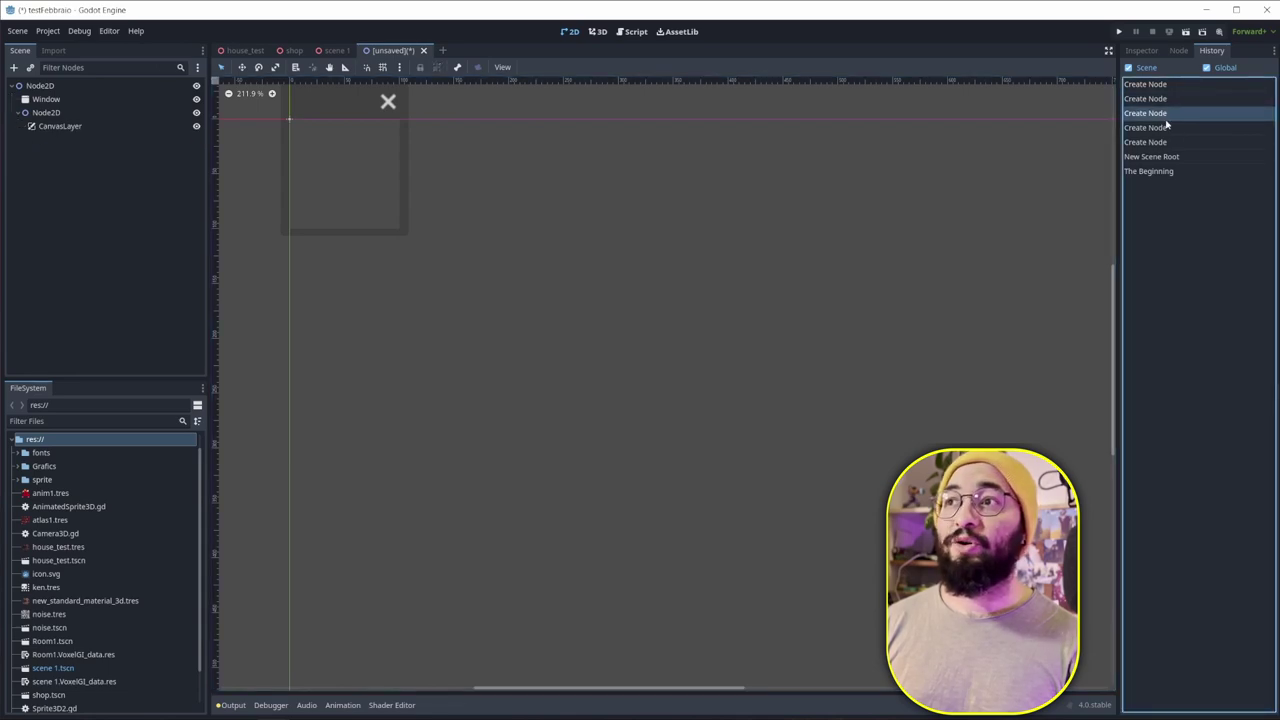
{"action": "left_click", "coordinate": [1163, 127]}
{"action": "left_click", "coordinate": [1162, 142]}
{"action": "left_click", "coordinate": [1163, 113]}
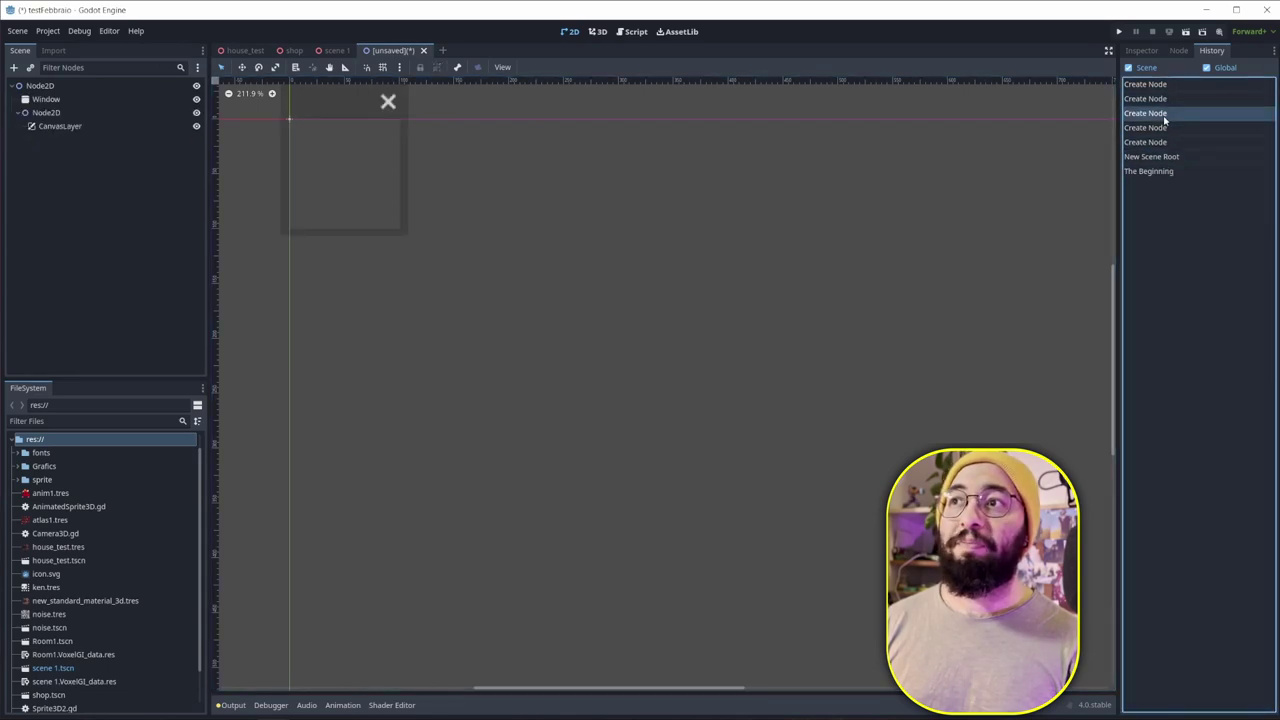
{"action": "left_click", "coordinate": [1163, 127]}
{"action": "left_click", "coordinate": [1163, 142]}
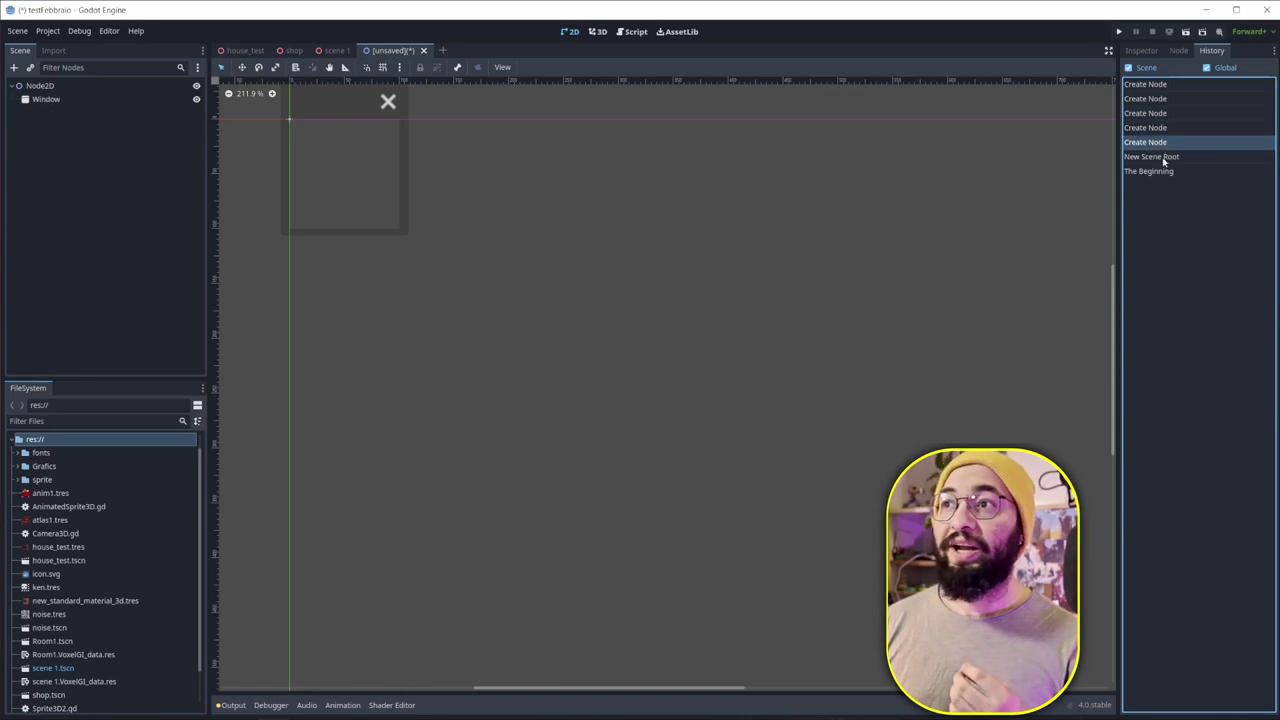
{"action": "left_click", "coordinate": [1165, 157]}
{"action": "left_click", "coordinate": [1160, 86]}
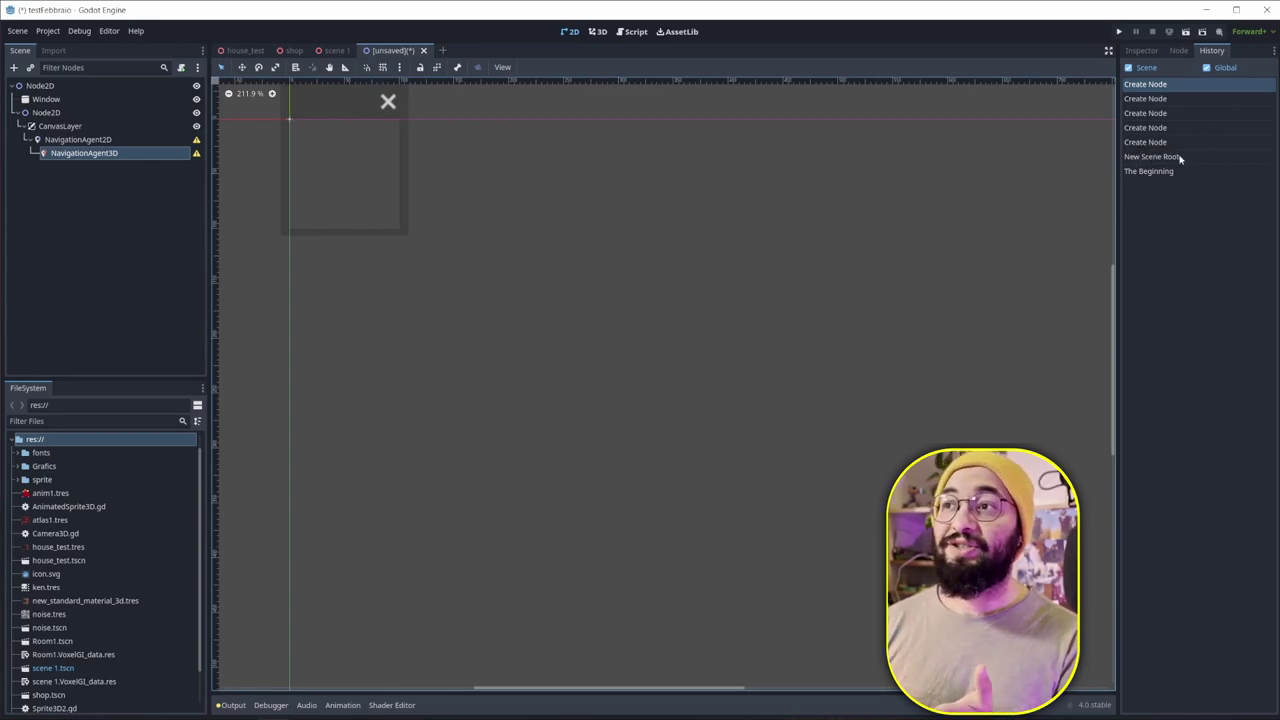
{"action": "left_click", "coordinate": [1155, 157]}
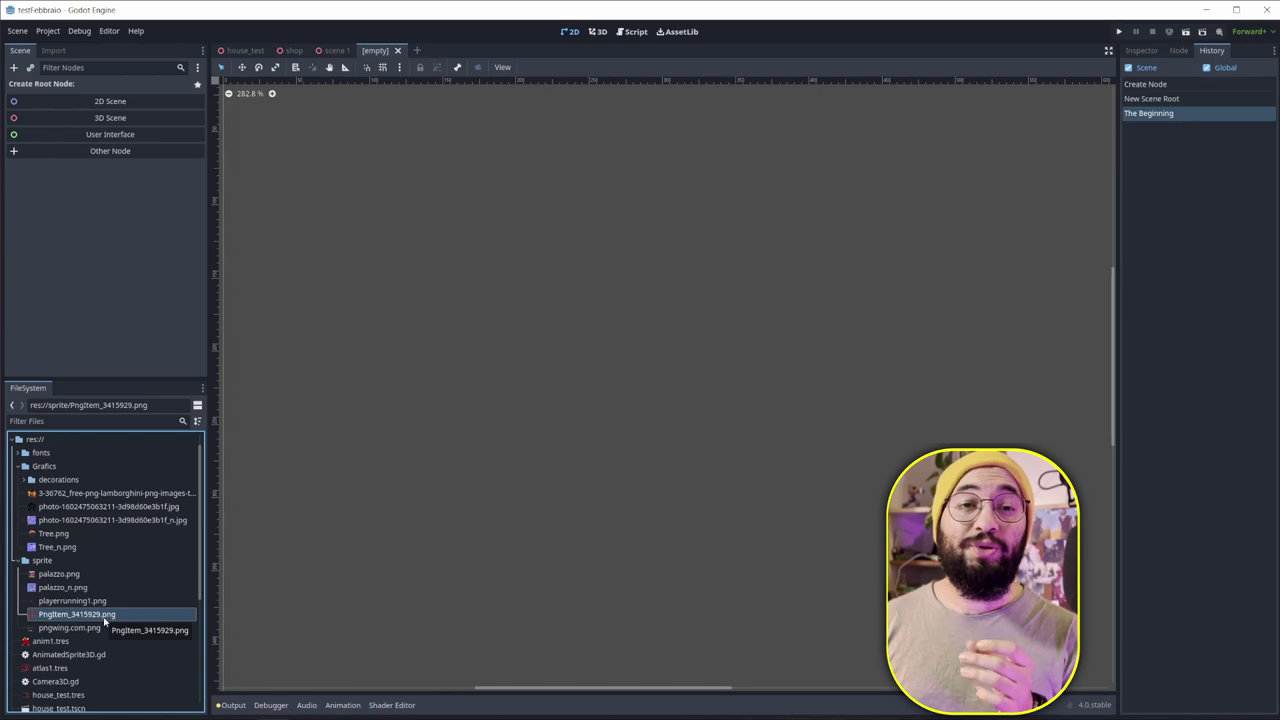
Place PngItem_3415929.png in the empty 2D scene as a sprite and review the image's texture import settings
{"action": "left_click_drag", "start_coordinate": [104, 622], "coordinate": [480, 400]}
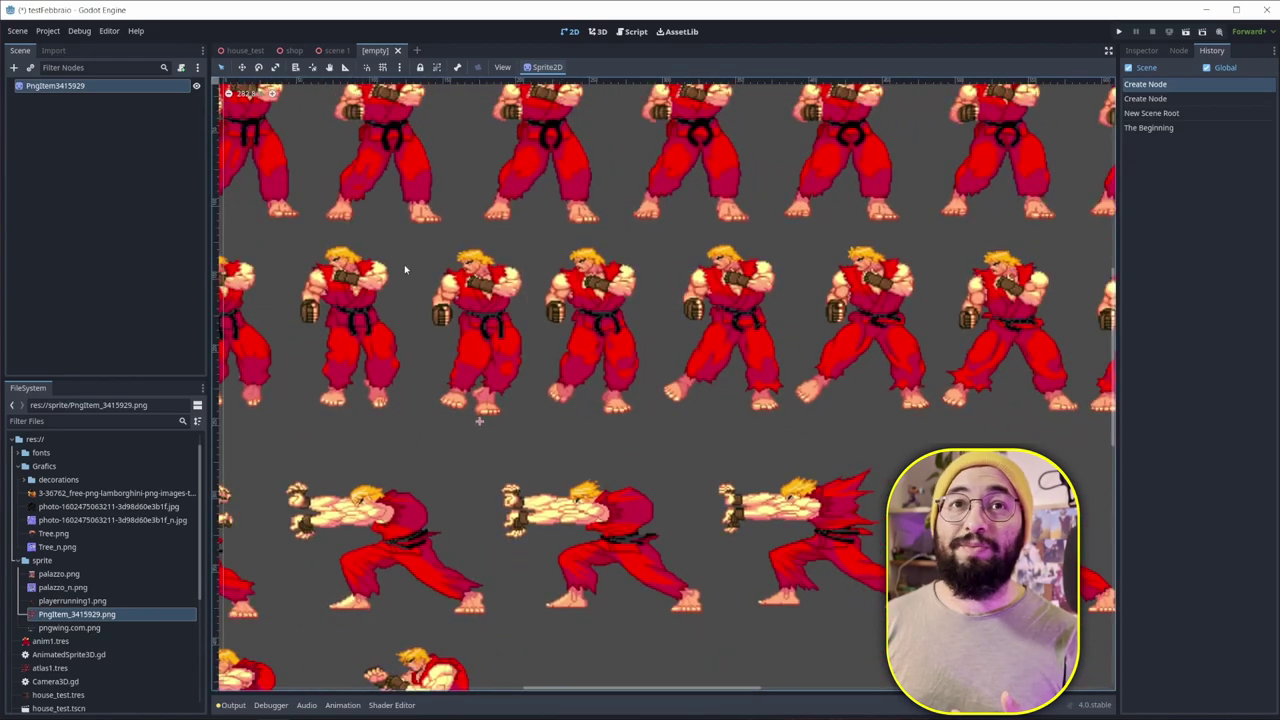
{"action": "left_click", "coordinate": [55, 51]}
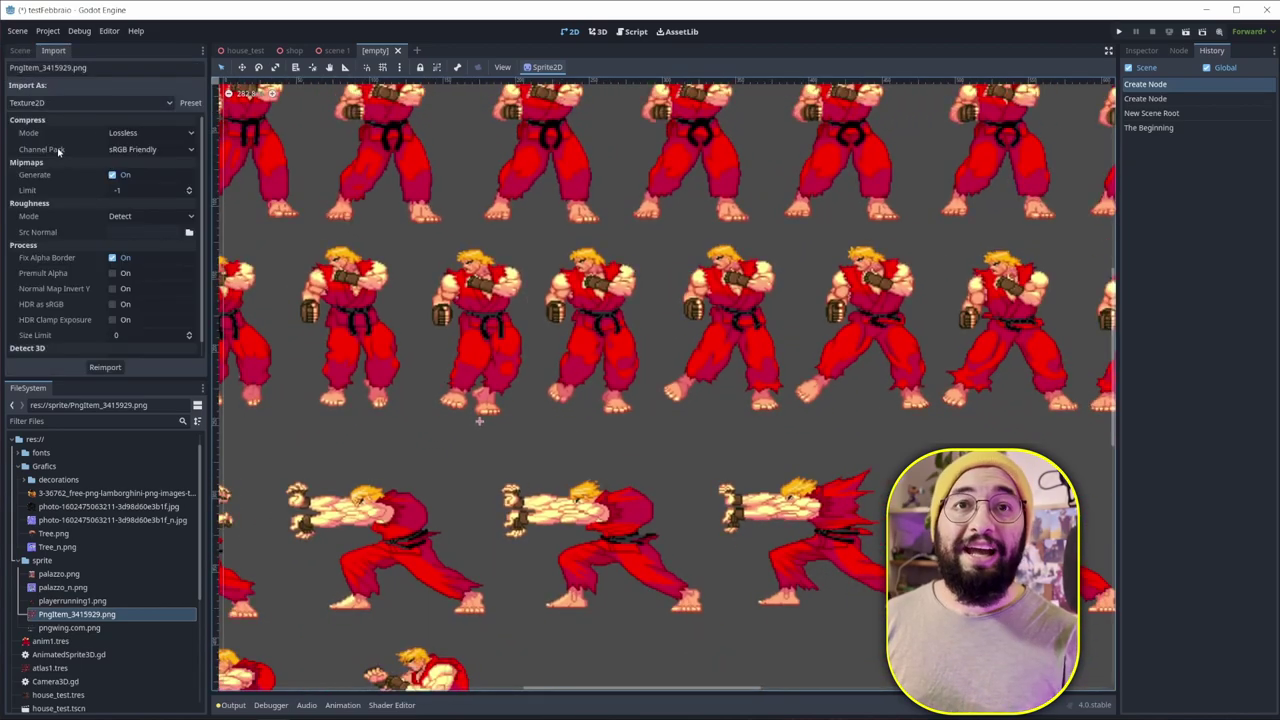
{"action": "scroll", "coordinate": [76, 180], "scroll_direction": "down", "scroll_amount": 1}
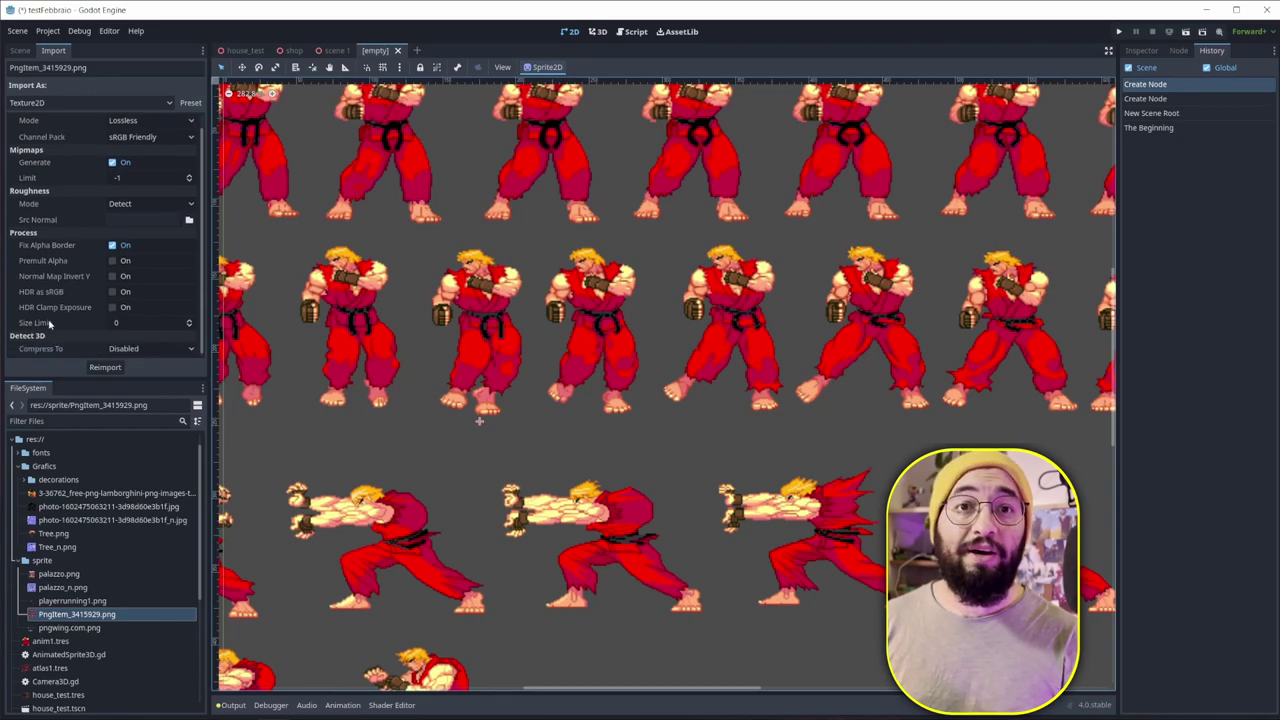
{"action": "scroll", "coordinate": [69, 300], "scroll_direction": "up", "scroll_amount": 1}
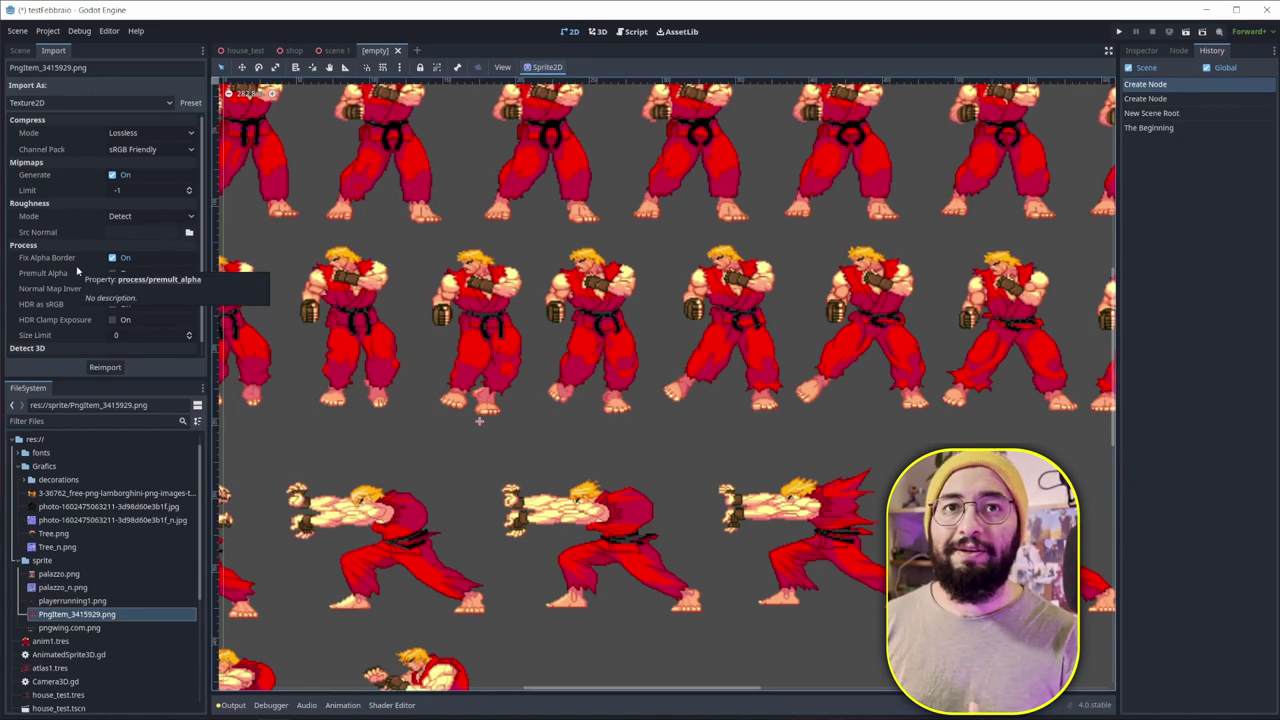
{"action": "left_click", "coordinate": [540, 243]}
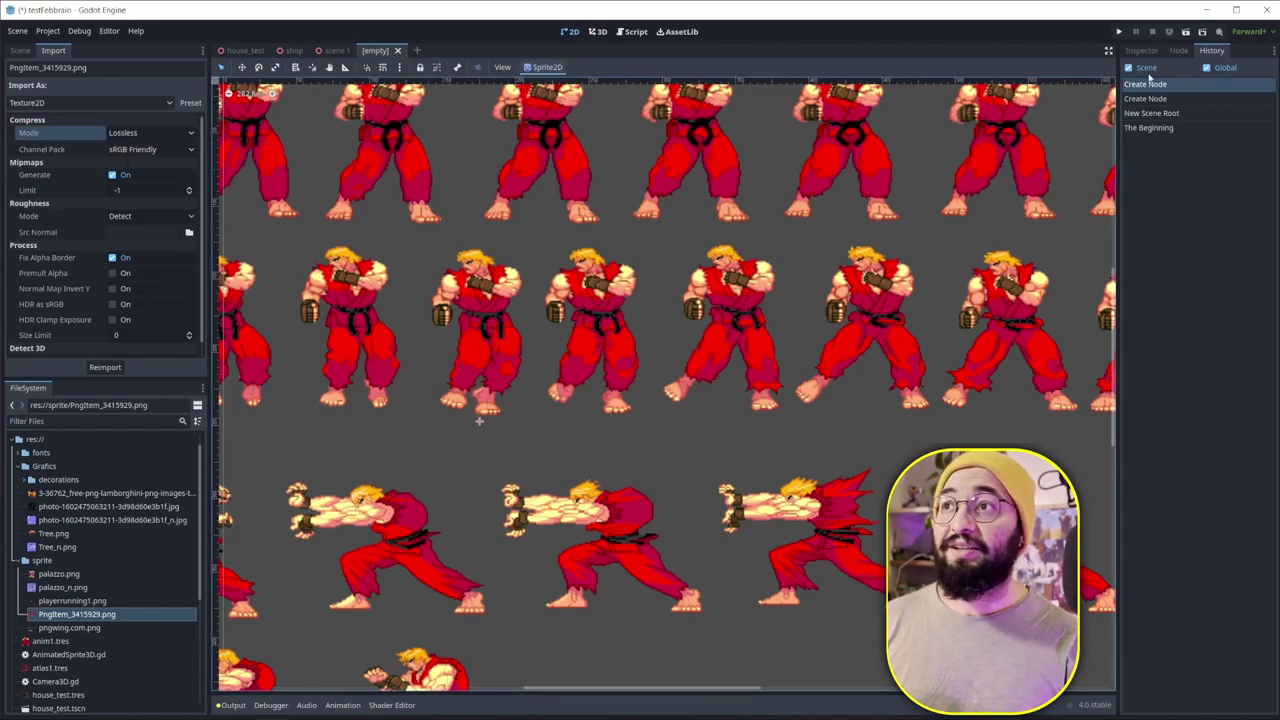
Try the Nearest texture filter on the PngItem3415929 sprite, inspect its pixels up close, and reset the filter to Inherit
{"action": "left_click", "coordinate": [843, 298]}
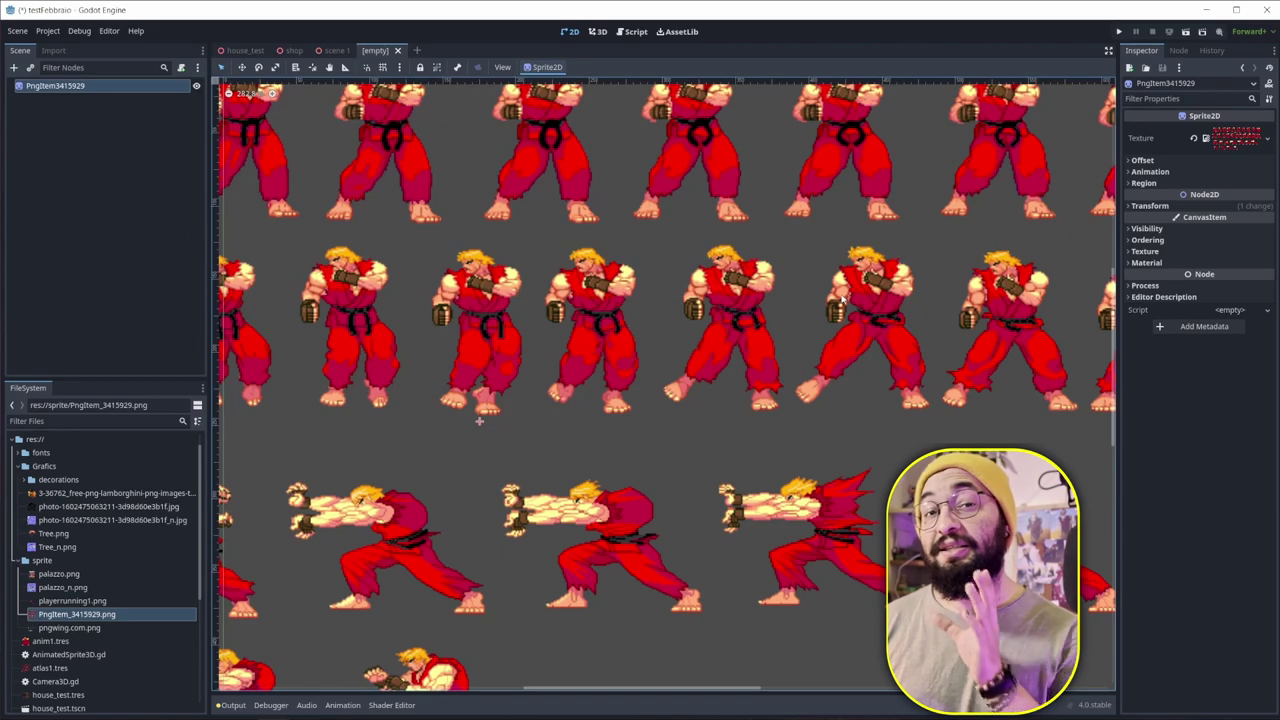
{"action": "left_click", "coordinate": [1135, 252]}
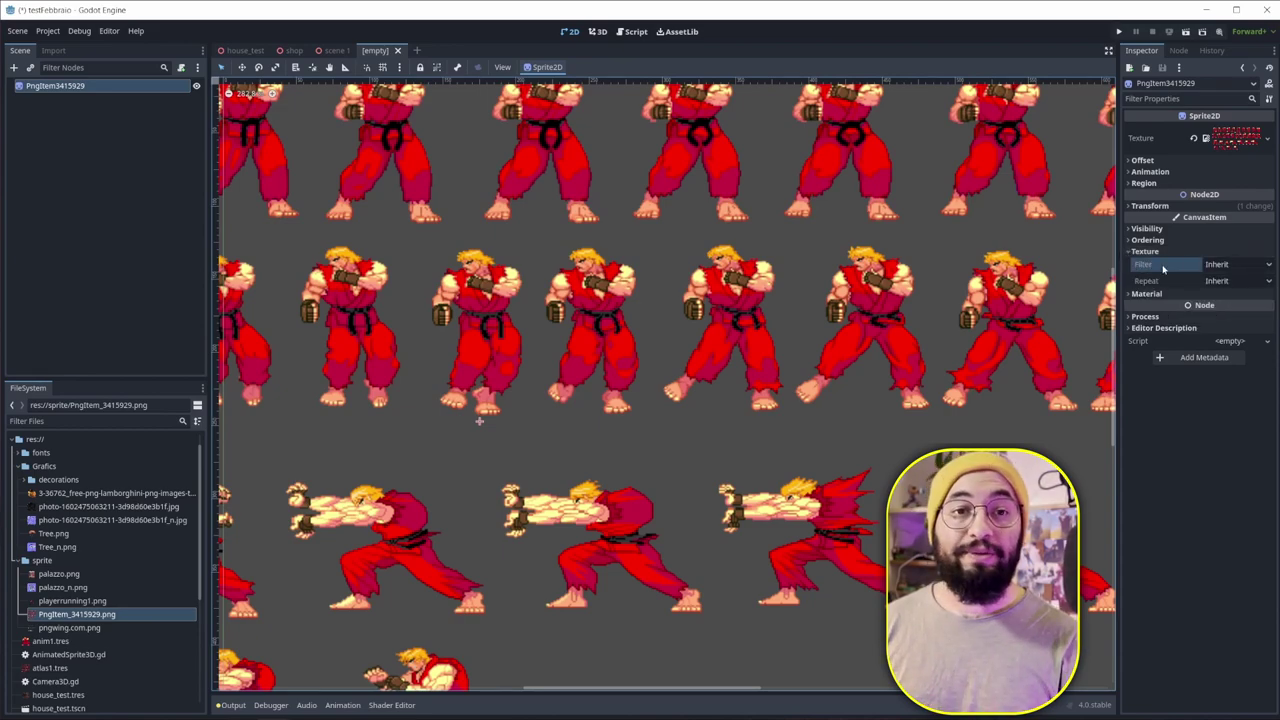
{"action": "left_click", "coordinate": [1259, 265]}
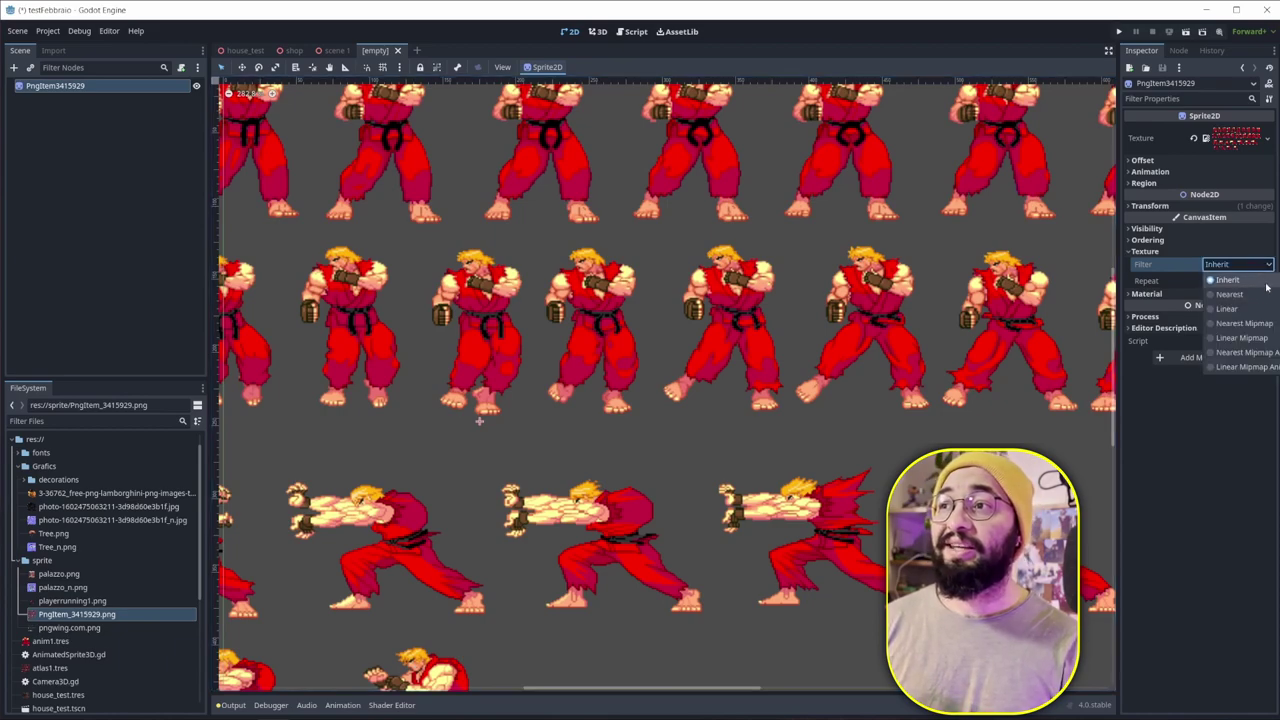
{"action": "left_click", "coordinate": [1248, 298]}
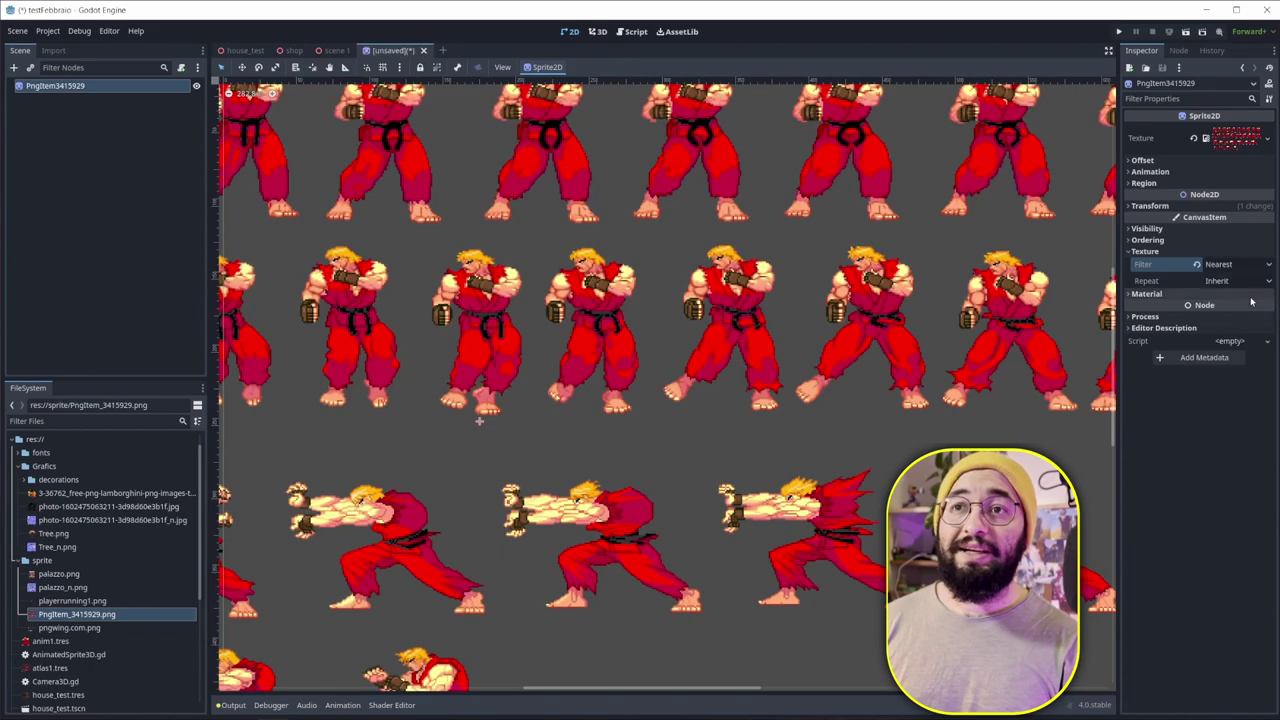
{"action": "scroll", "coordinate": [646, 334], "scroll_direction": "up", "scroll_amount": 4}
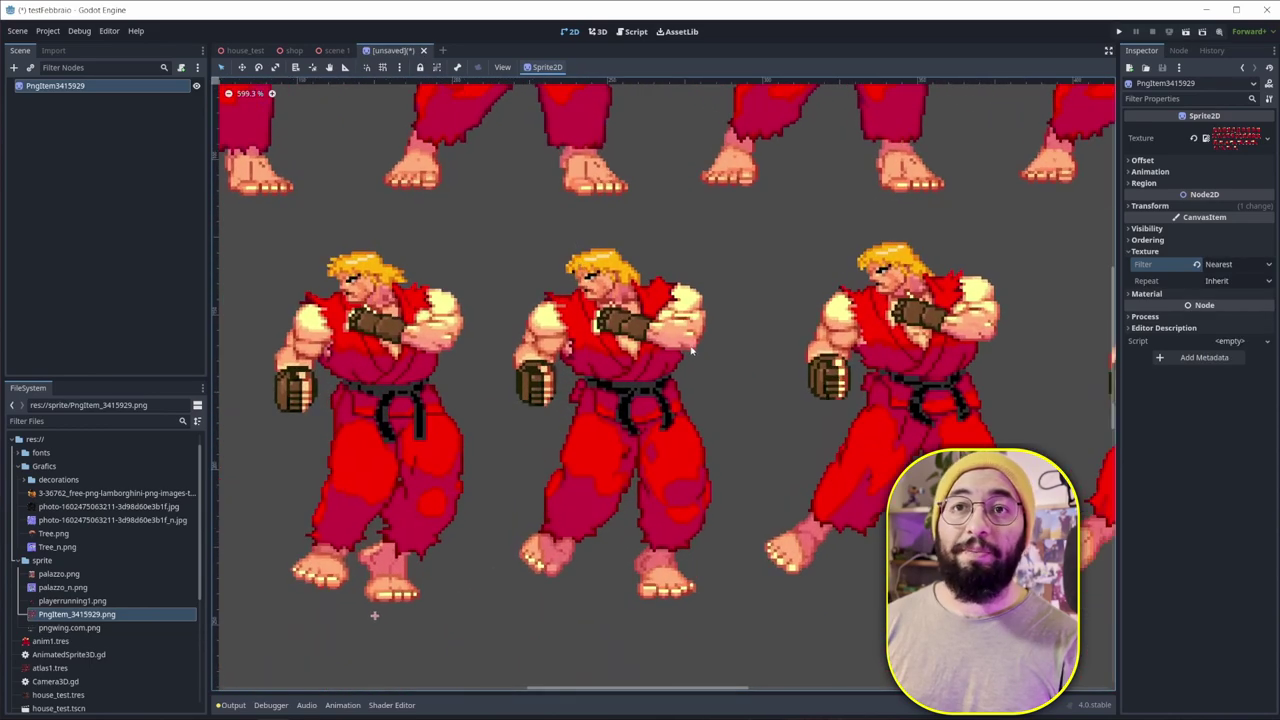
{"action": "scroll", "coordinate": [688, 358], "scroll_direction": "down", "scroll_amount": 2}
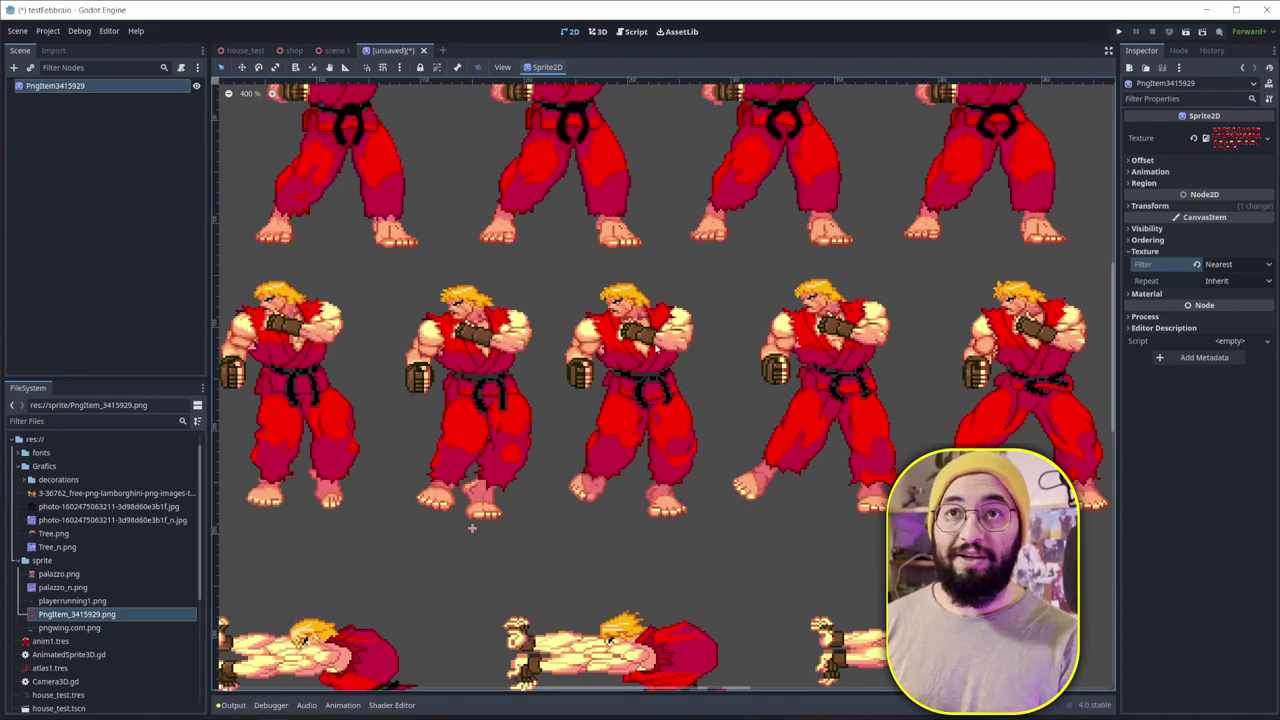
{"action": "left_click", "coordinate": [1196, 264]}
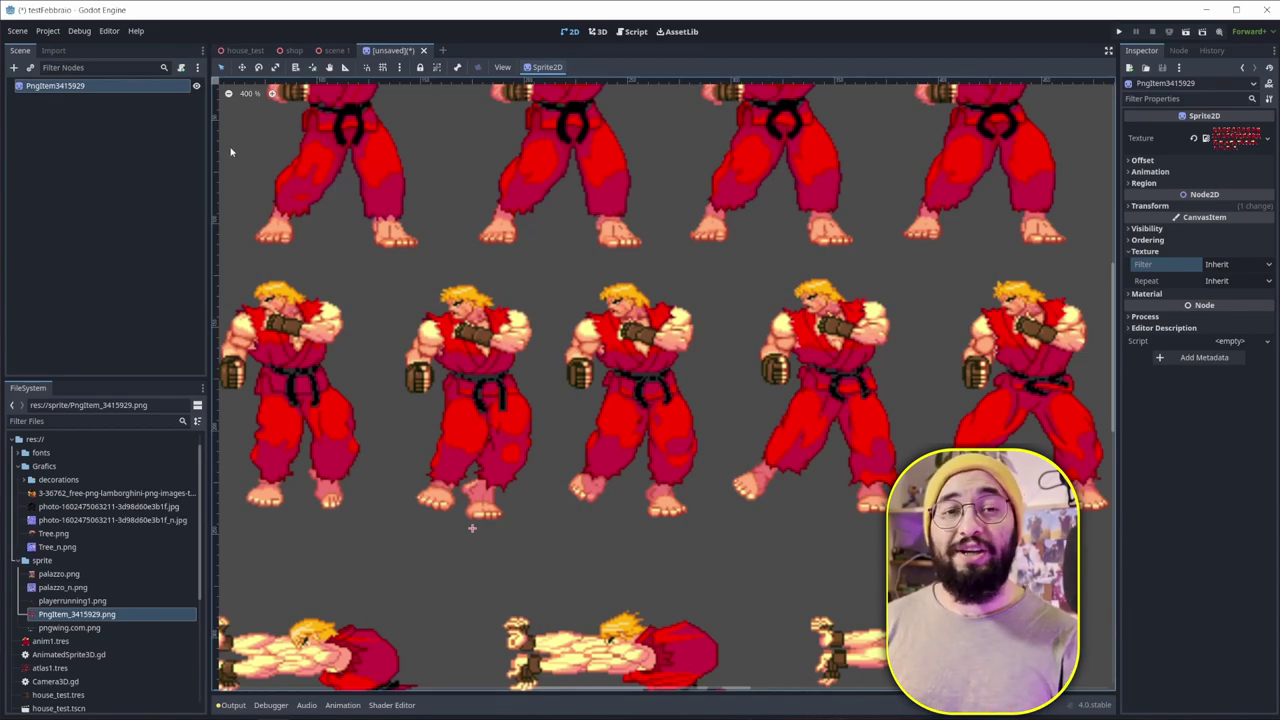
Open the Default Texture Filter options in the project's rendering texture settings
{"action": "left_click", "coordinate": [47, 30]}
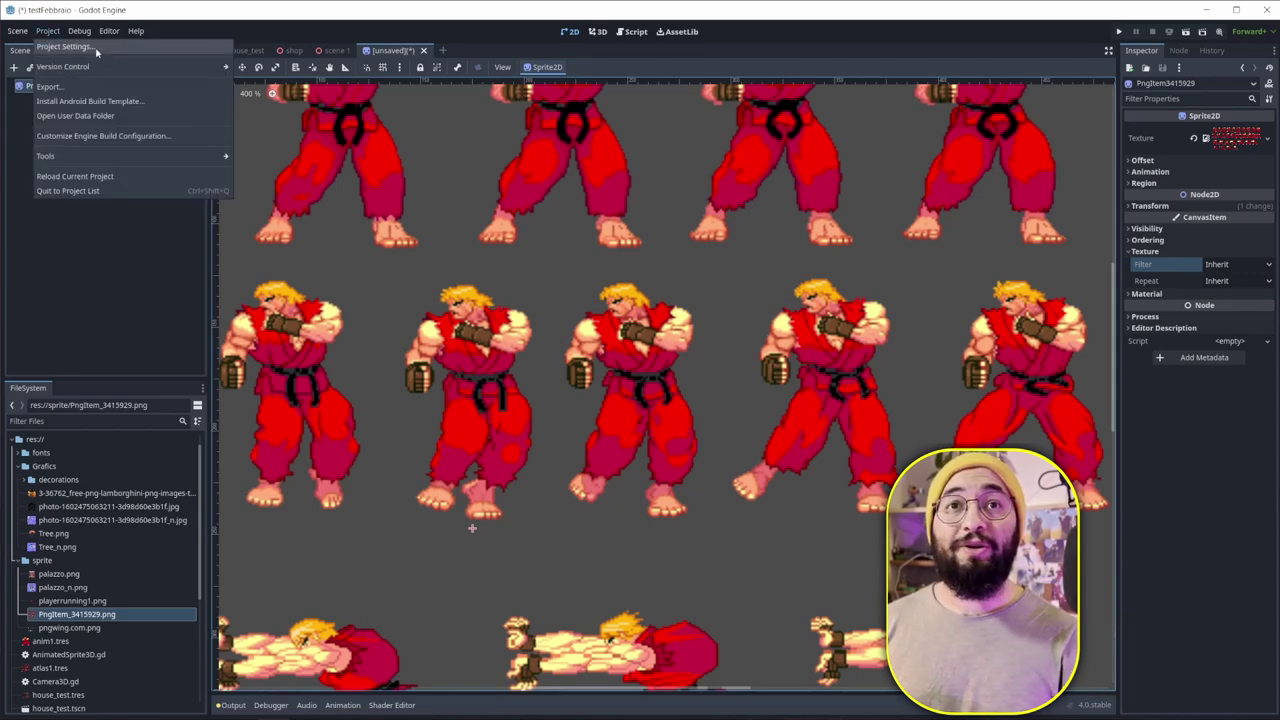
{"action": "left_click", "coordinate": [90, 47]}
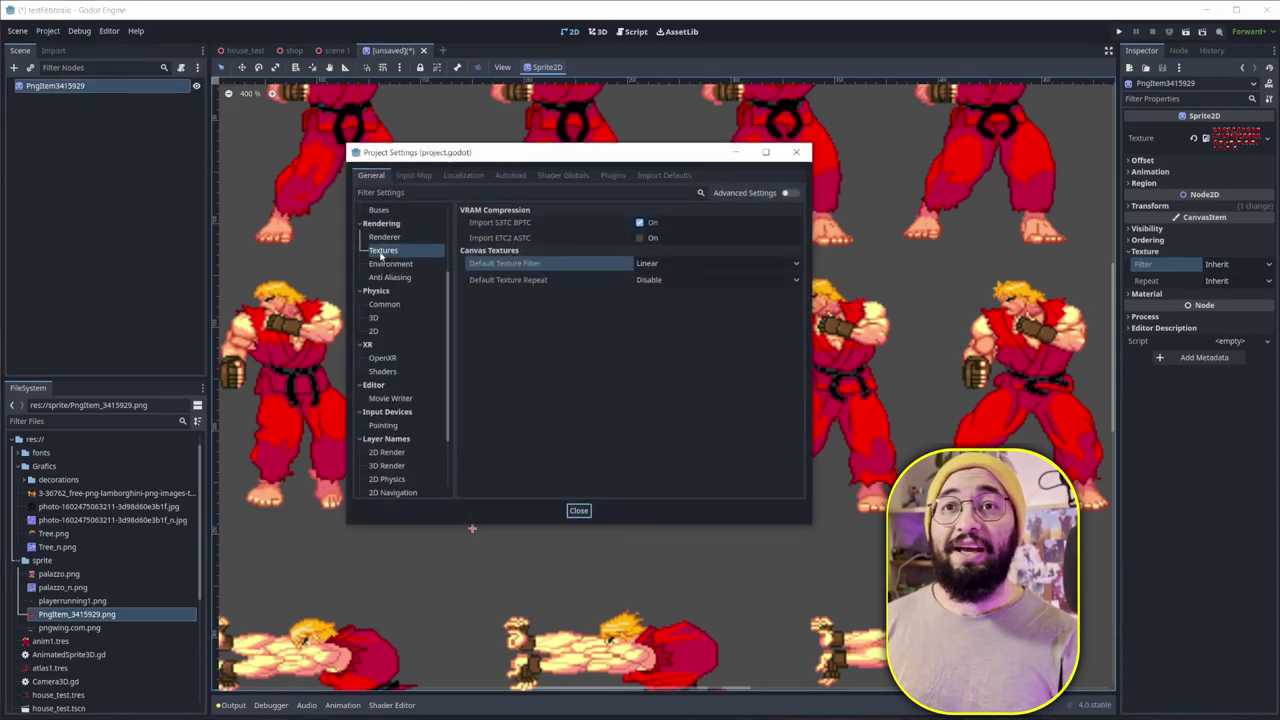
{"action": "left_click", "coordinate": [372, 250]}
{"action": "scroll", "coordinate": [396, 252], "scroll_direction": "up", "scroll_amount": 2}
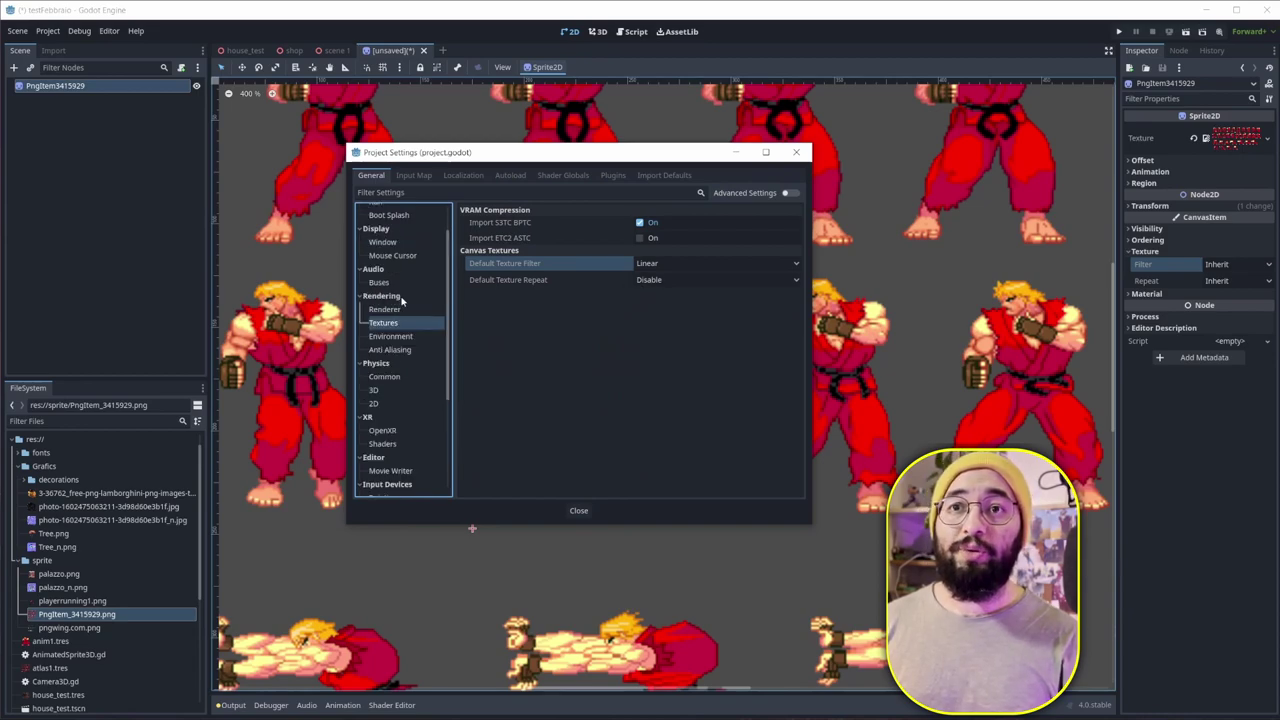
{"action": "left_click", "coordinate": [642, 265]}
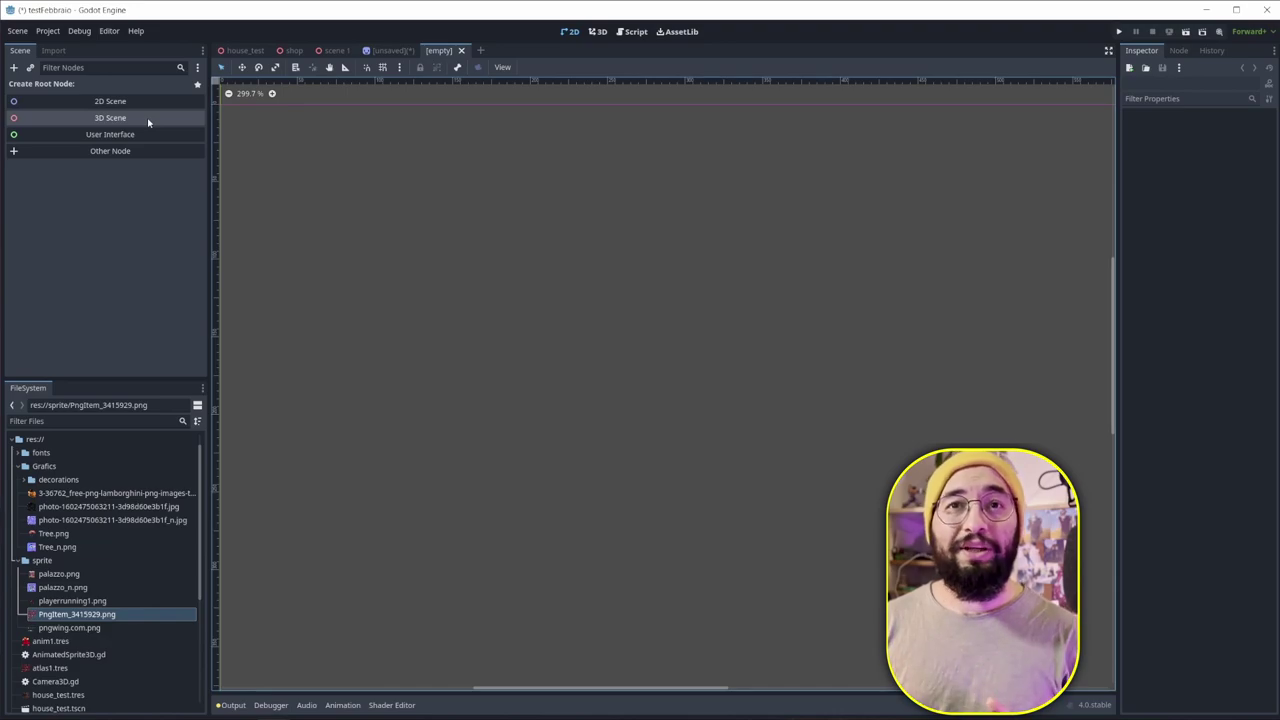
Open scene 1, look over its 3D street with the fighters, playtest the scene and close the game window
{"action": "left_click", "coordinate": [336, 50]}
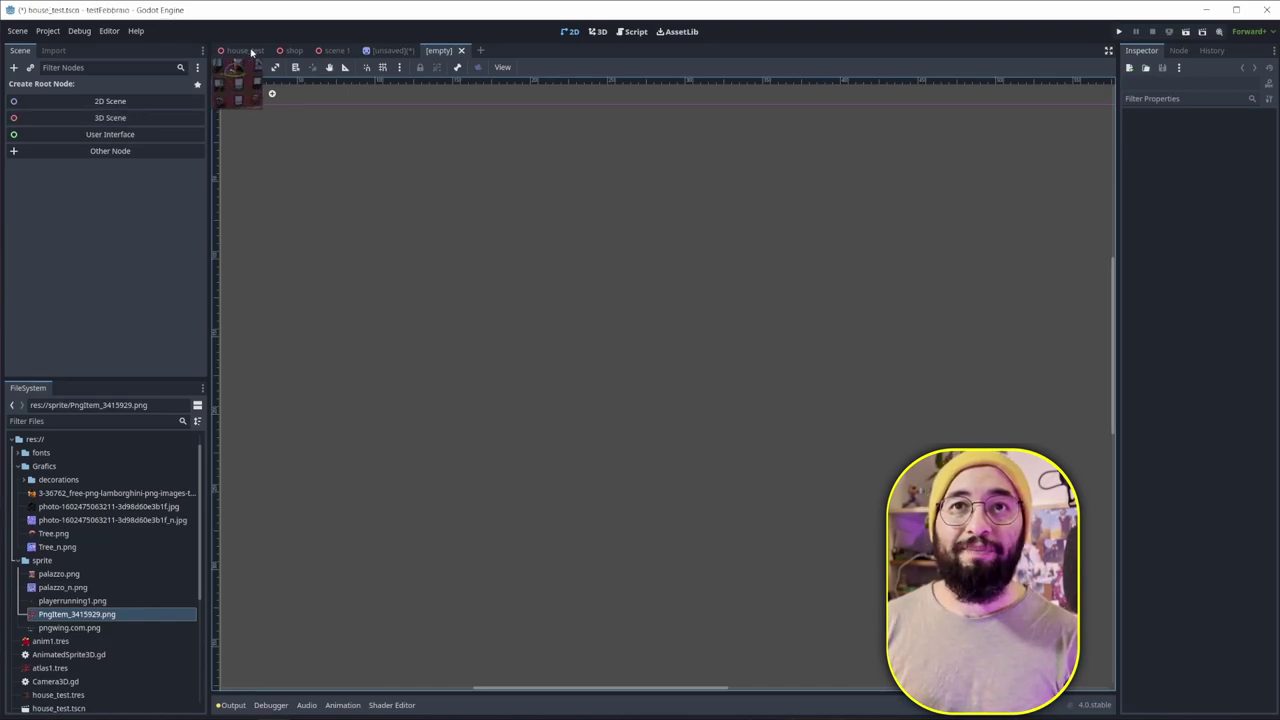
{"action": "scroll", "coordinate": [634, 342], "scroll_direction": "up", "scroll_amount": 3}
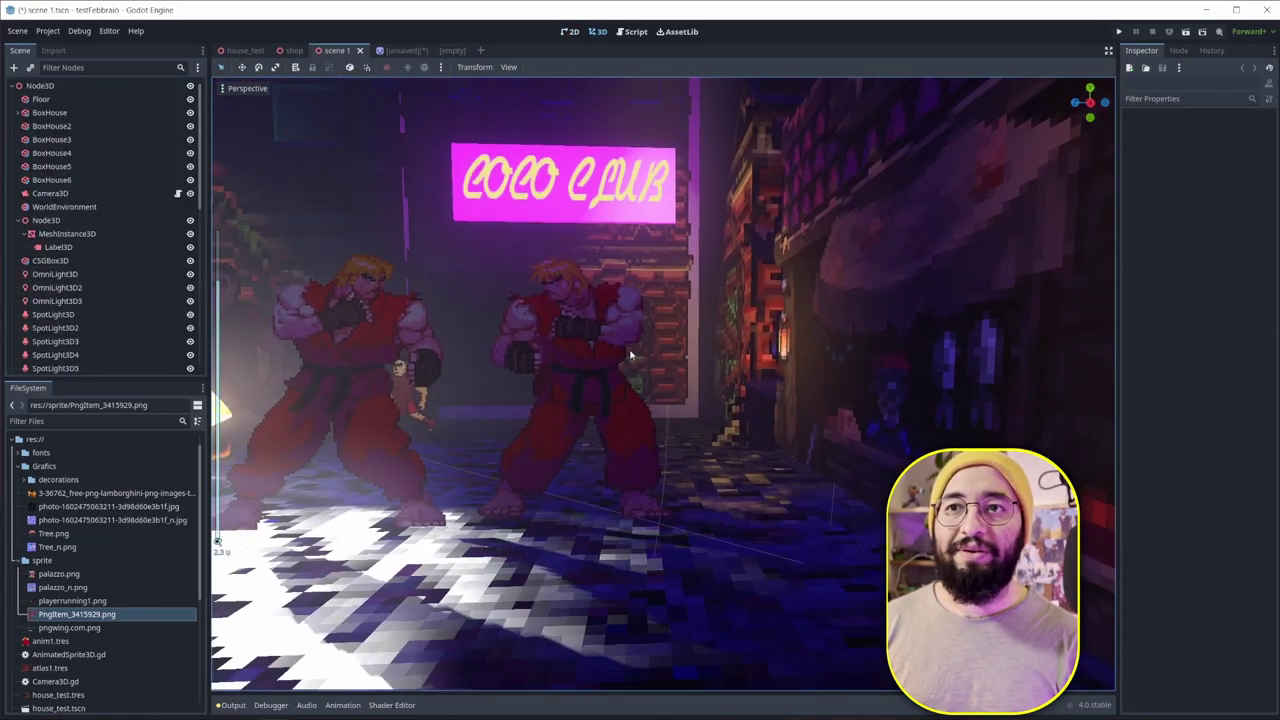
{"action": "scroll", "coordinate": [640, 350], "scroll_direction": "down", "scroll_amount": 2}
{"action": "scroll", "coordinate": [668, 342], "scroll_direction": "up", "scroll_amount": 3}
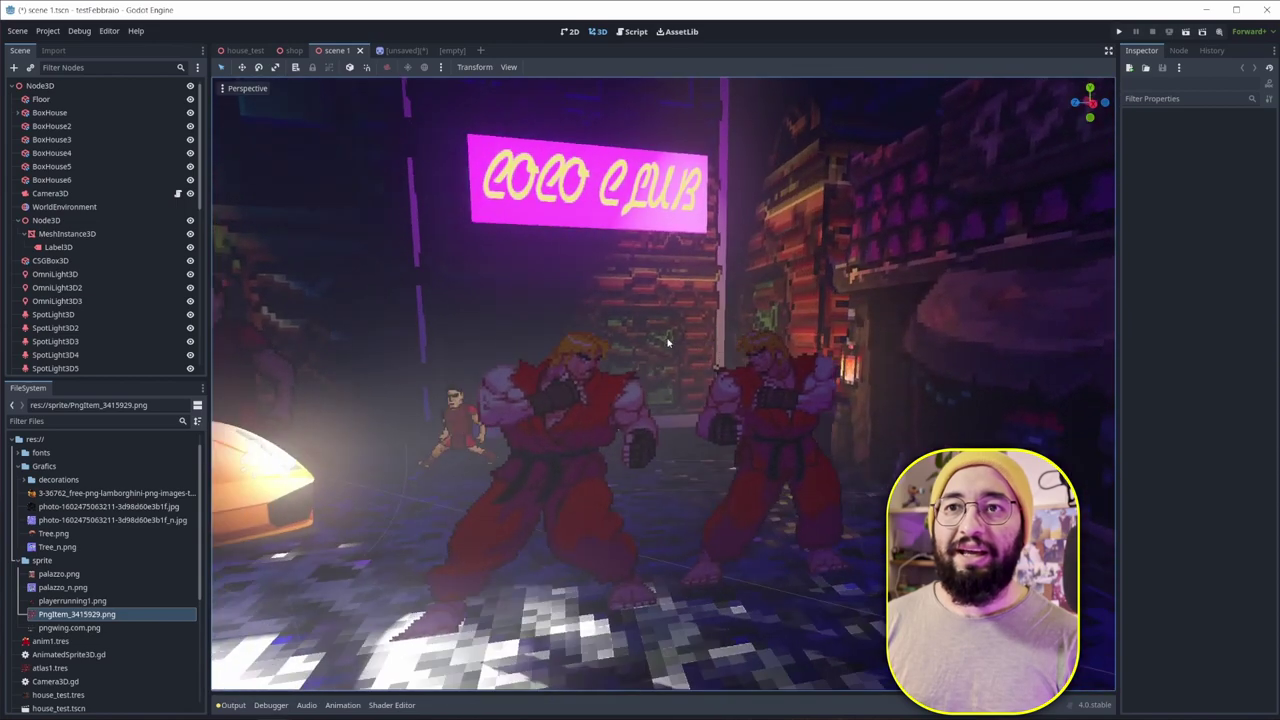
{"action": "left_click", "coordinate": [1187, 33]}
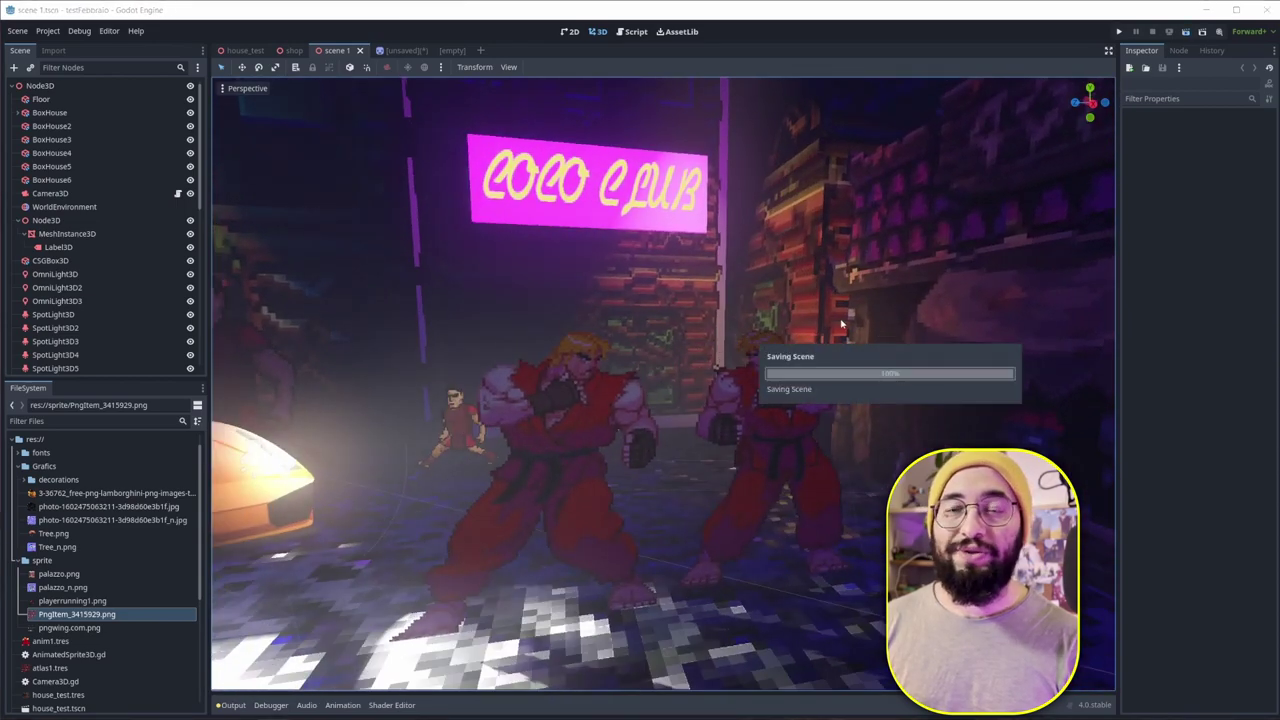
{"action": "double_click", "coordinate": [980, 374]}
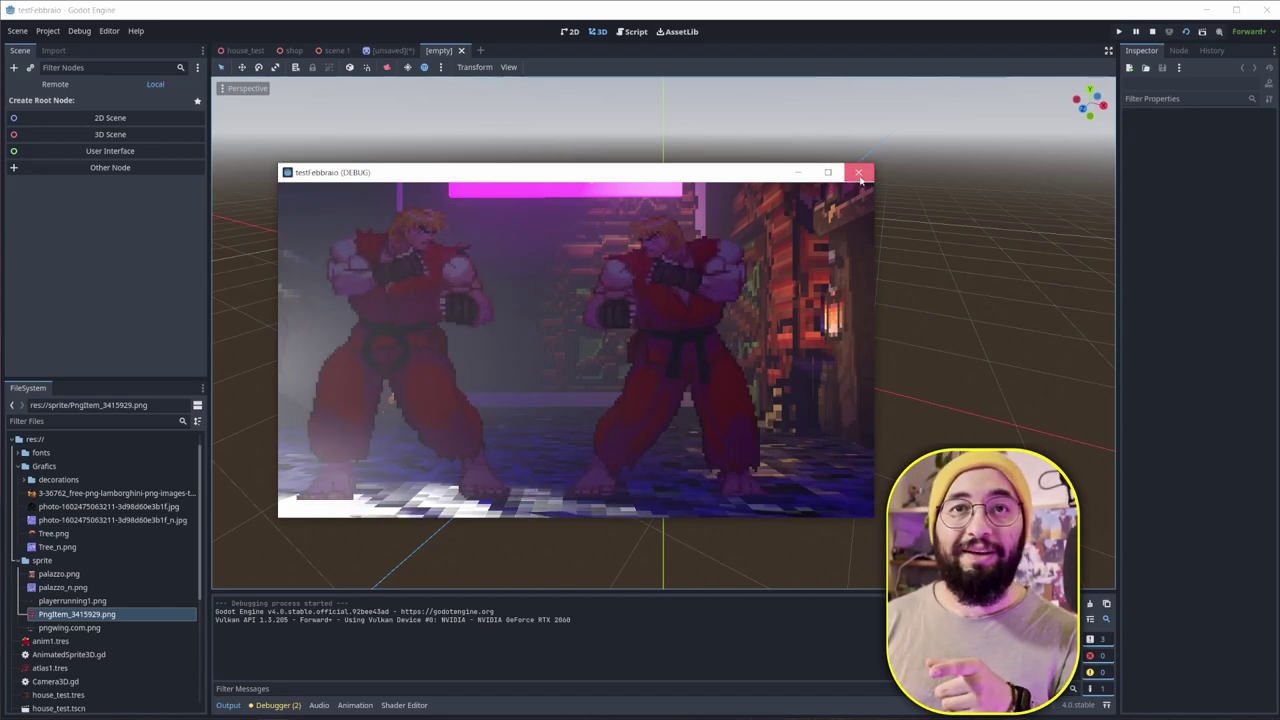
{"action": "left_click", "coordinate": [858, 174]}
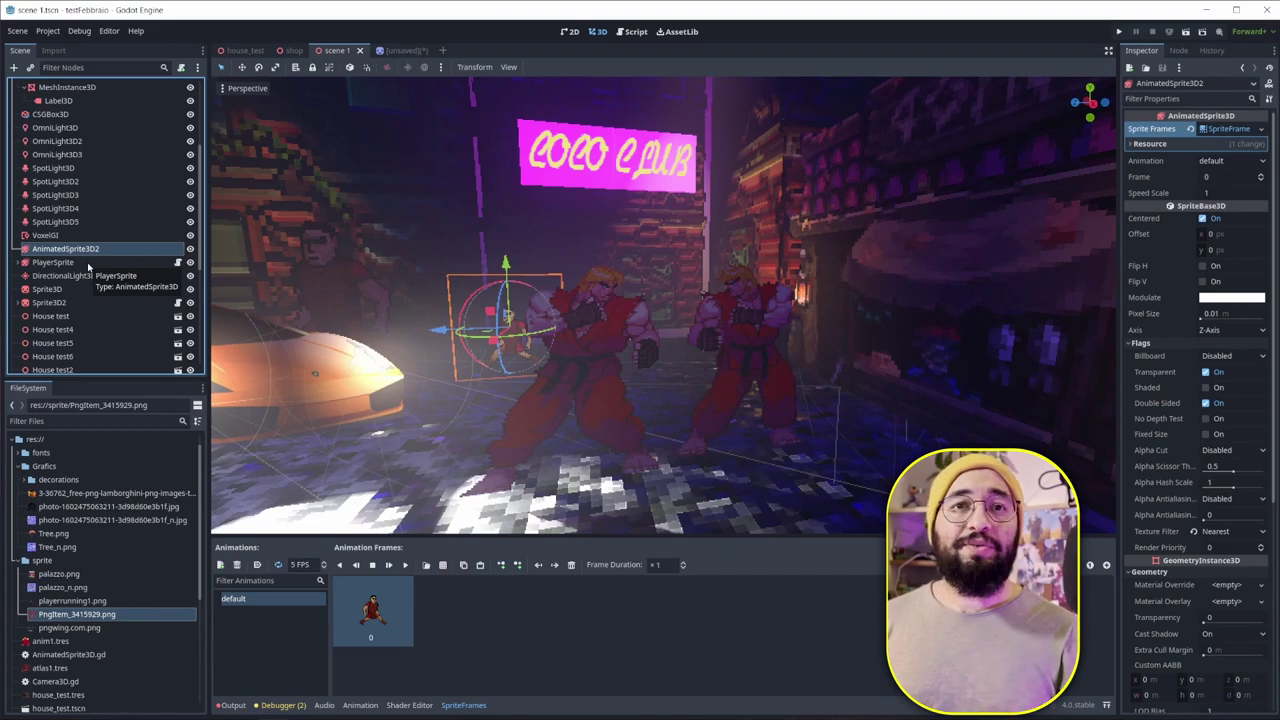
Examine the PlayerSprite node's walk animation frames and sprite properties, and collapse its Flags group
{"action": "left_click", "coordinate": [88, 262]}
{"action": "scroll", "coordinate": [506, 663], "scroll_direction": "down", "scroll_amount": 1}
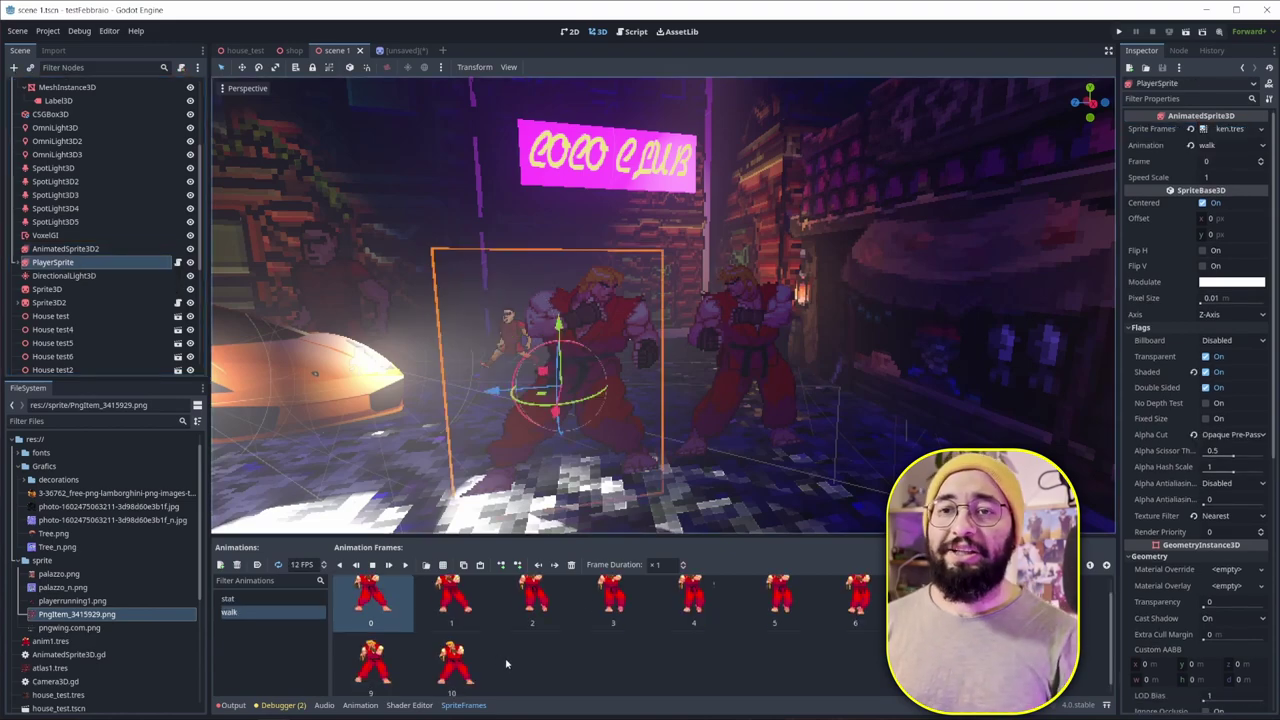
{"action": "scroll", "coordinate": [341, 648], "scroll_direction": "up", "scroll_amount": 1}
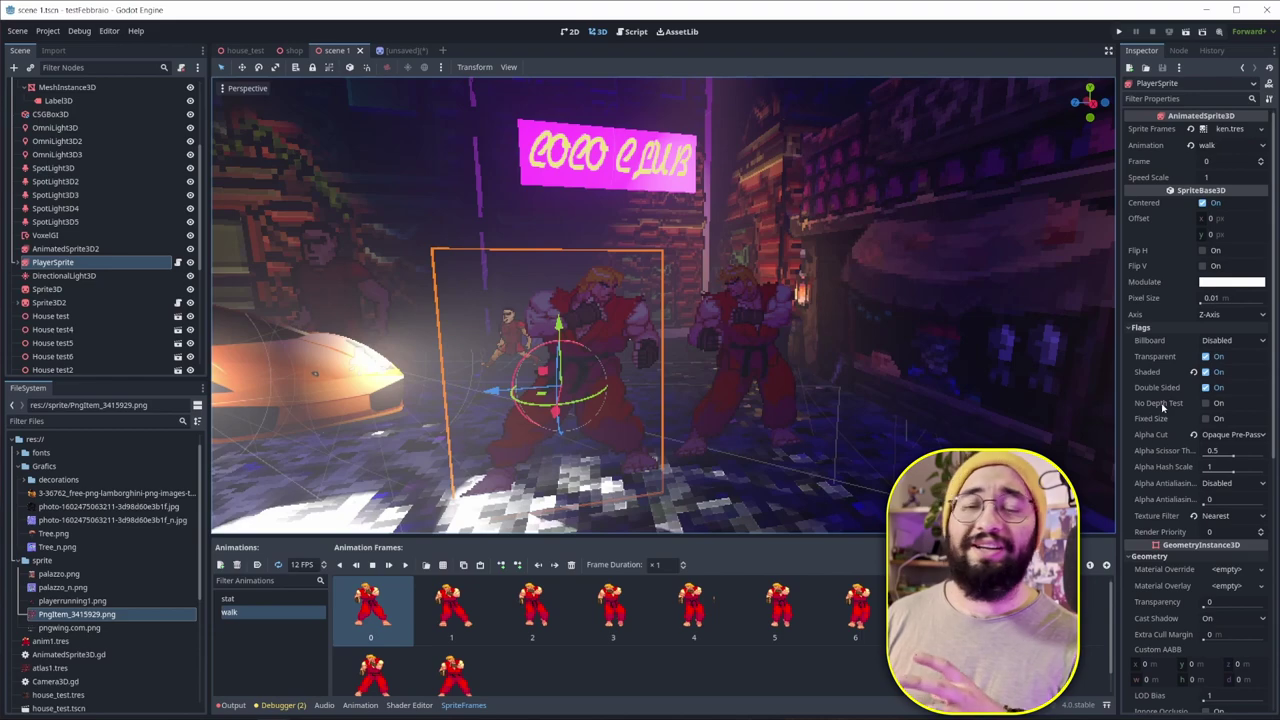
{"action": "scroll", "coordinate": [1160, 415], "scroll_direction": "down", "scroll_amount": 2}
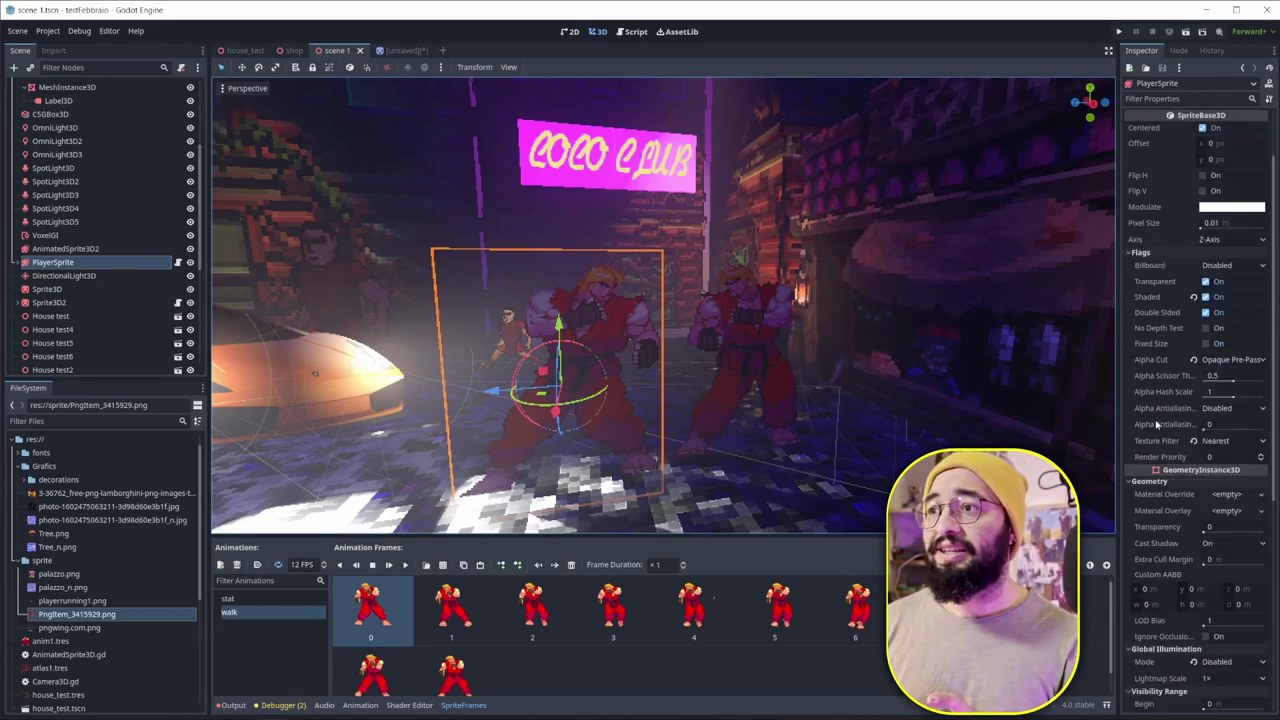
{"action": "scroll", "coordinate": [1157, 424], "scroll_direction": "down", "scroll_amount": 2}
{"action": "scroll", "coordinate": [1157, 424], "scroll_direction": "up", "scroll_amount": 4}
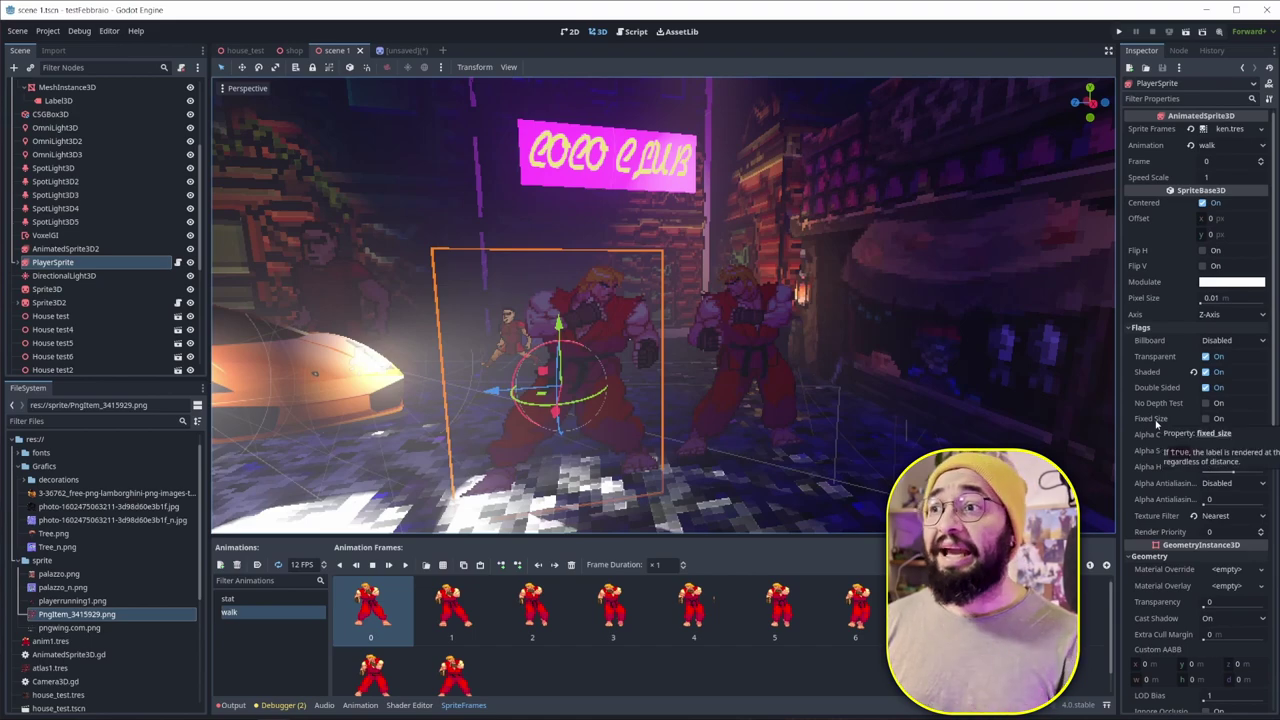
{"action": "left_click", "coordinate": [1143, 328]}
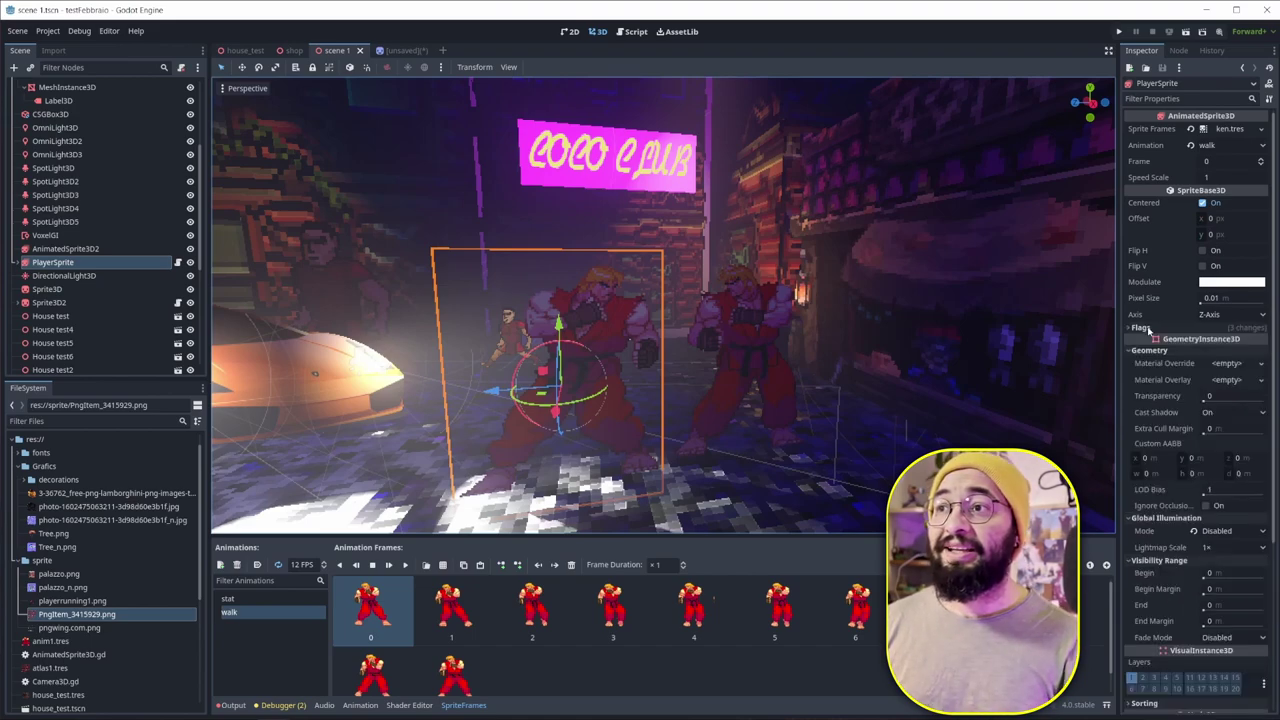
Try the Linear texture filter on PlayerSprite, inspect the fighter up close, and restore the Nearest filter
{"action": "left_click", "coordinate": [1143, 328]}
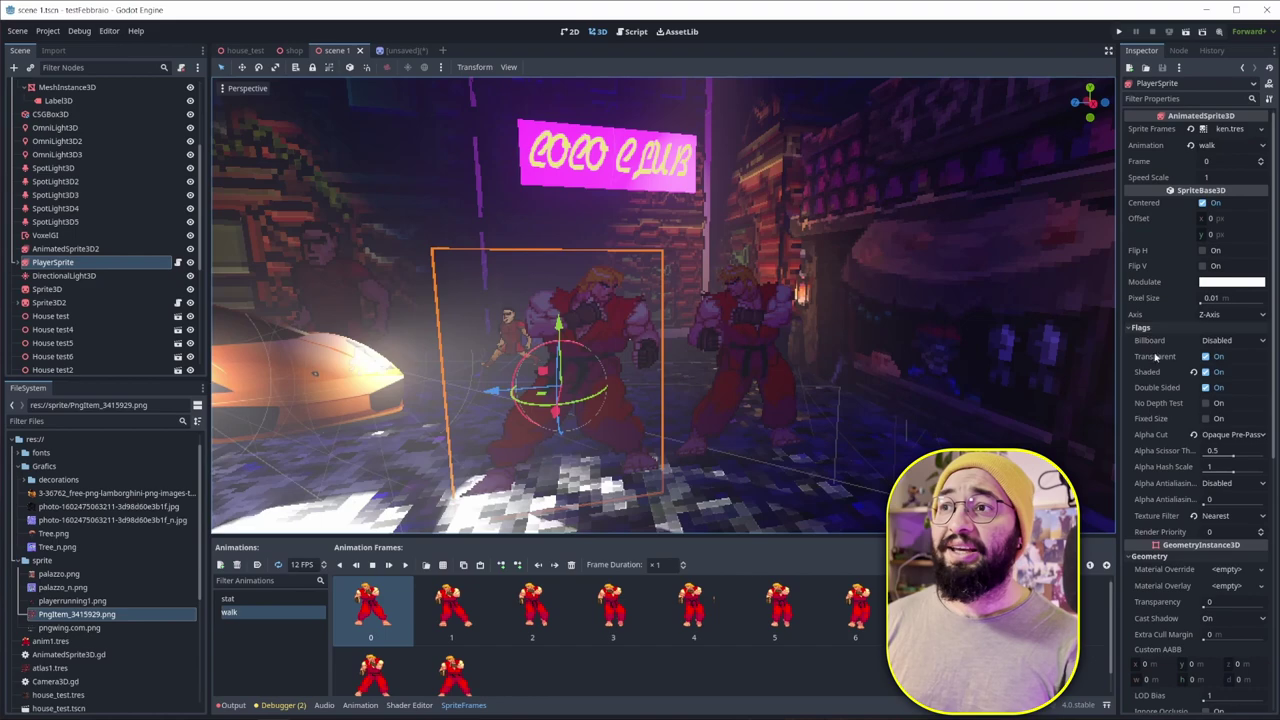
{"action": "left_click", "coordinate": [1228, 516]}
{"action": "left_click", "coordinate": [1224, 546]}
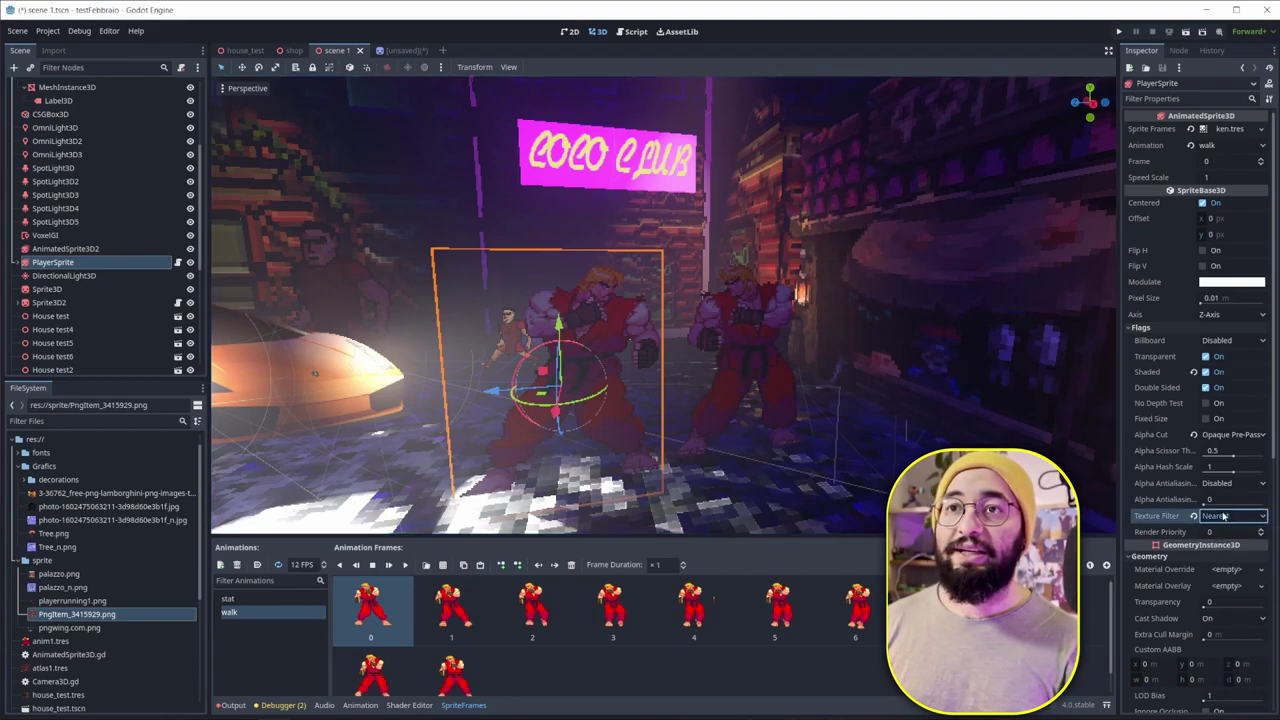
{"action": "scroll", "coordinate": [569, 333], "scroll_direction": "up", "scroll_amount": 5}
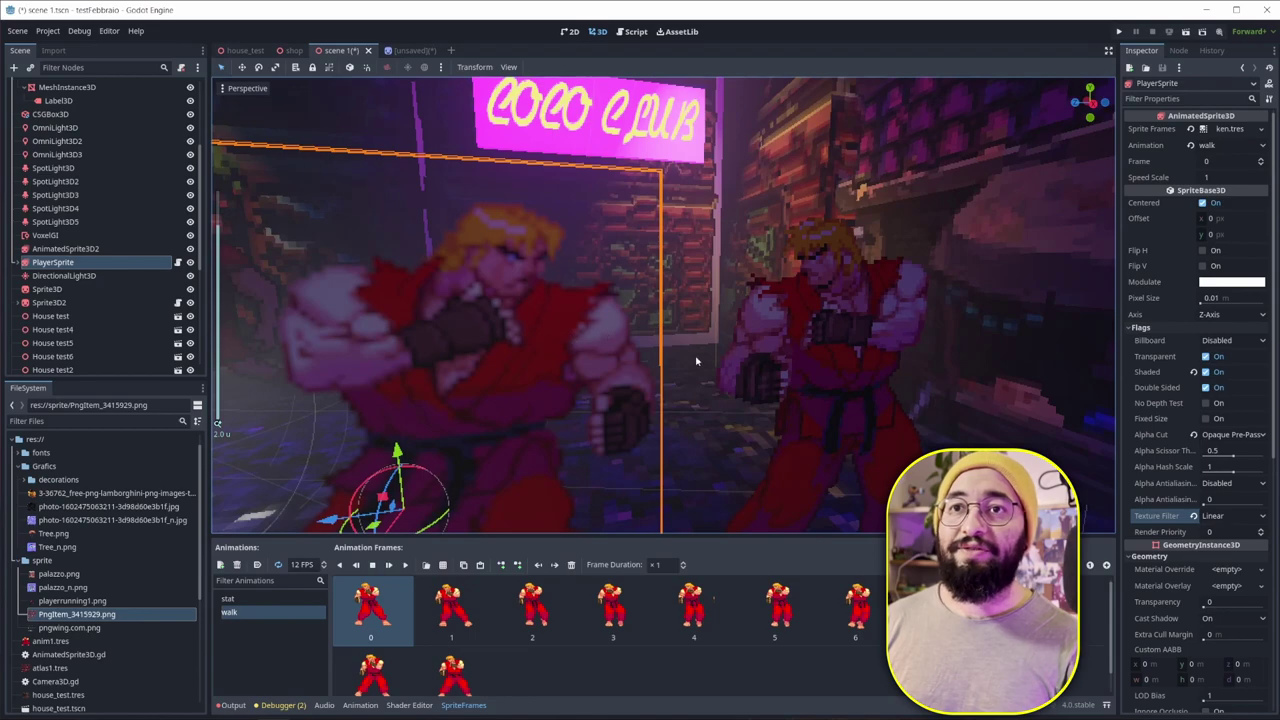
{"action": "left_click", "coordinate": [1230, 516]}
{"action": "left_click", "coordinate": [1236, 532]}
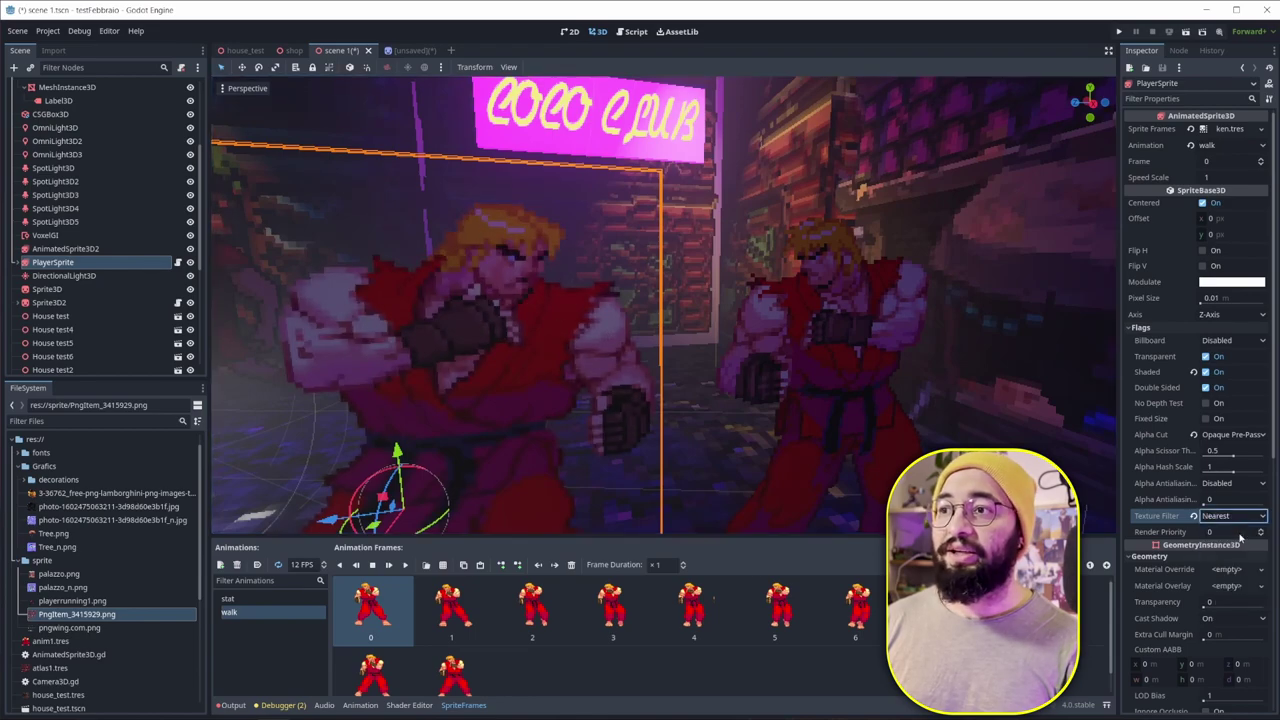
{"action": "scroll", "coordinate": [593, 352], "scroll_direction": "down", "scroll_amount": 5}
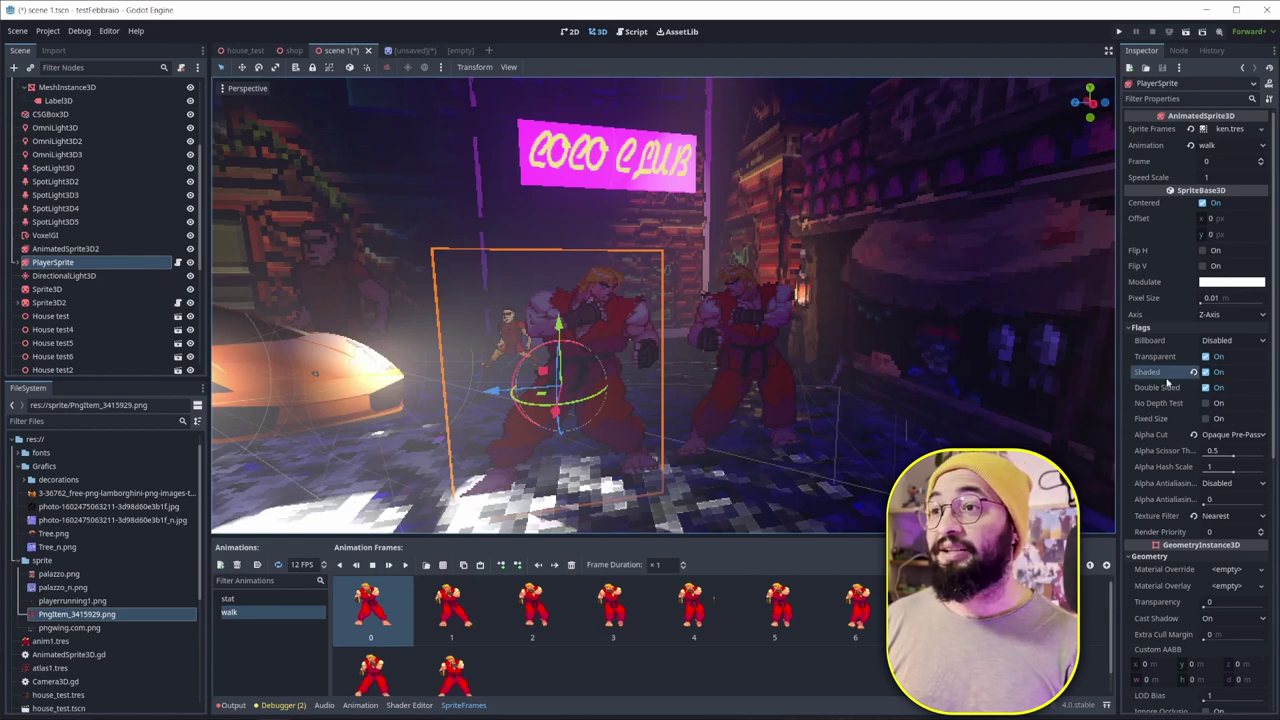
Toggle PlayerSprite's Shaded flag off and on again to demonstrate it
{"action": "left_click", "coordinate": [1206, 373]}
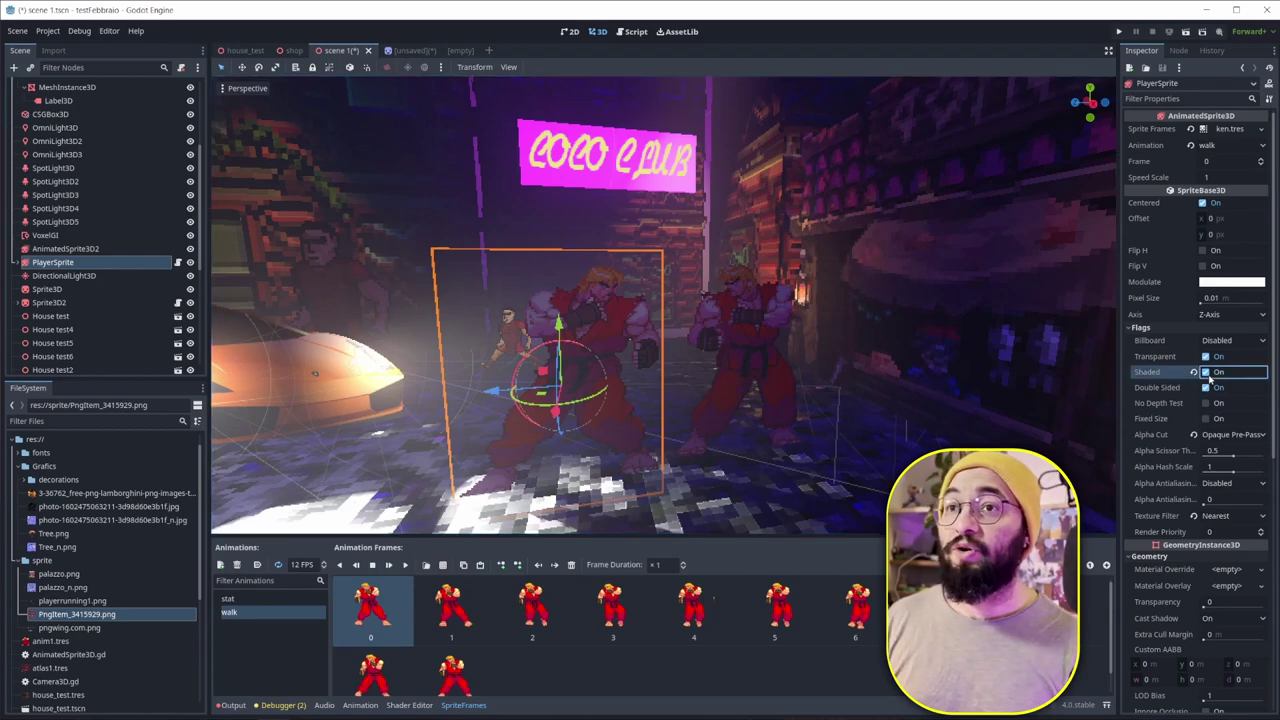
{"action": "left_click", "coordinate": [1206, 373]}
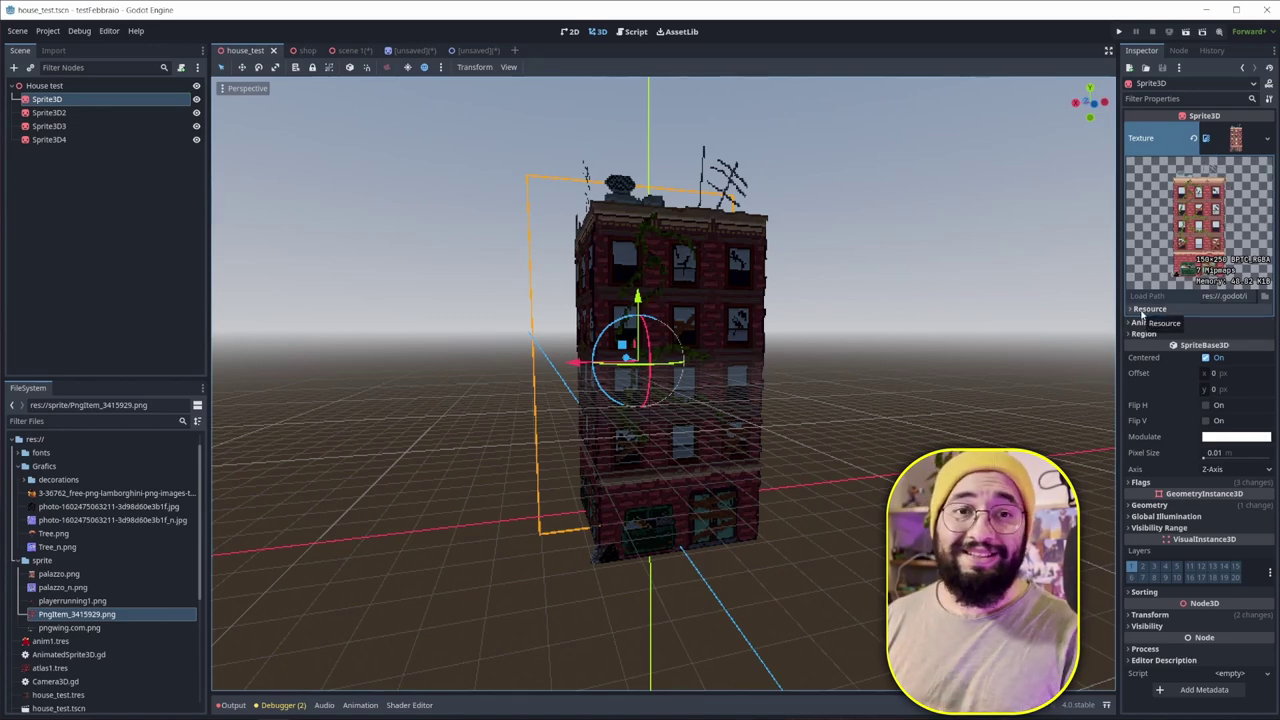
Look into the Resource and Animation property groups of the building's Sprite3D node in house_test
{"action": "left_click", "coordinate": [1150, 309]}
{"action": "left_click", "coordinate": [1150, 309]}
{"action": "left_click", "coordinate": [1150, 322]}
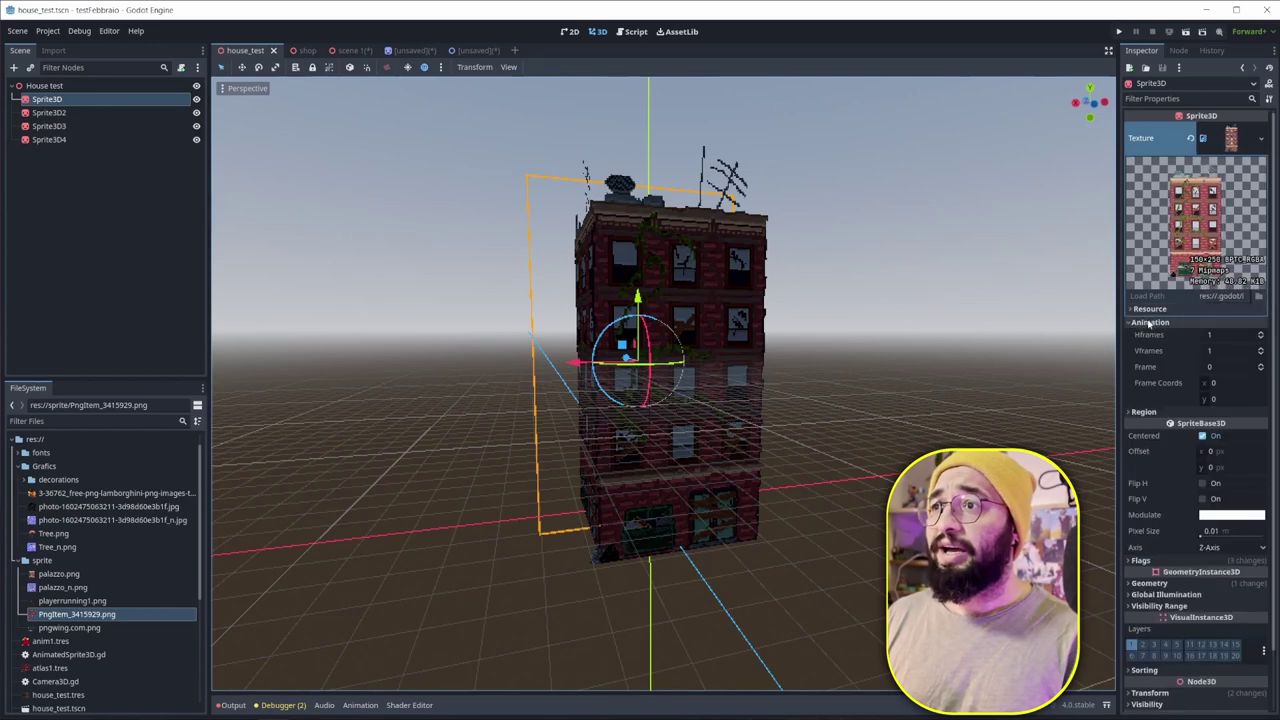
{"action": "left_click", "coordinate": [1150, 323]}
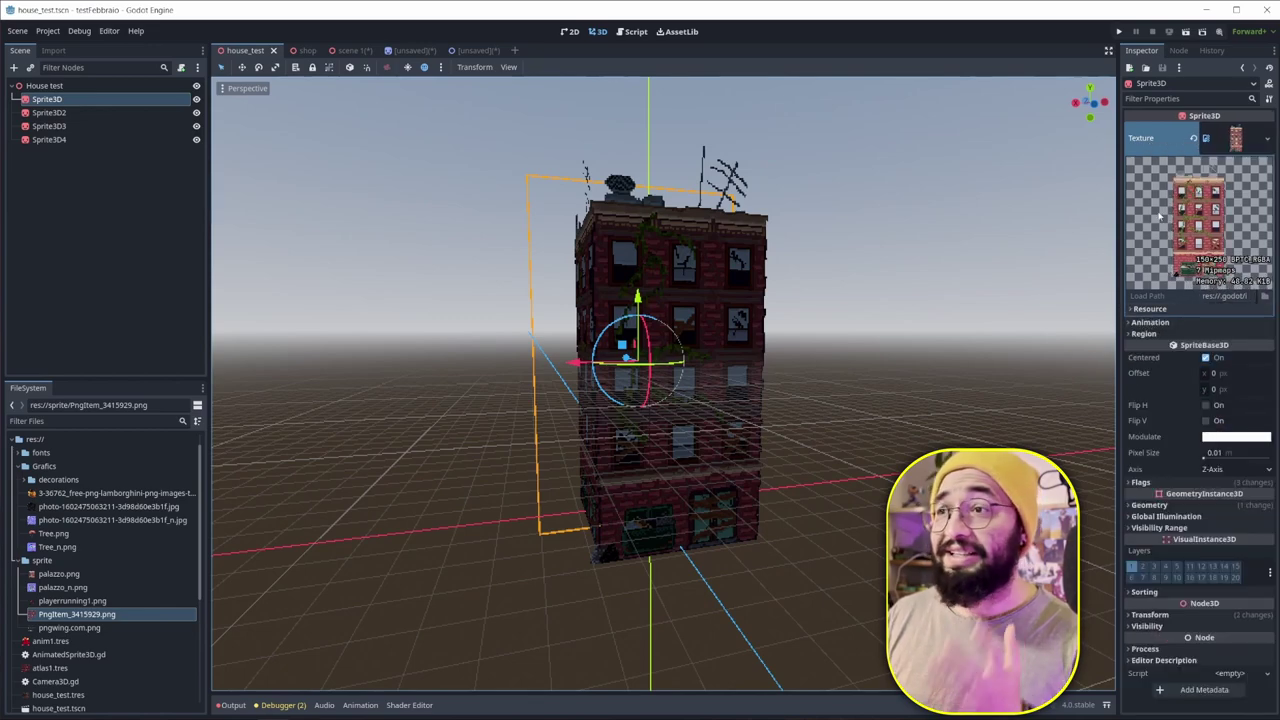
Examine the Sprite3D's geometry material override, including its available material types, transparency, albedo texture and normal map
{"action": "left_click", "coordinate": [1148, 505]}
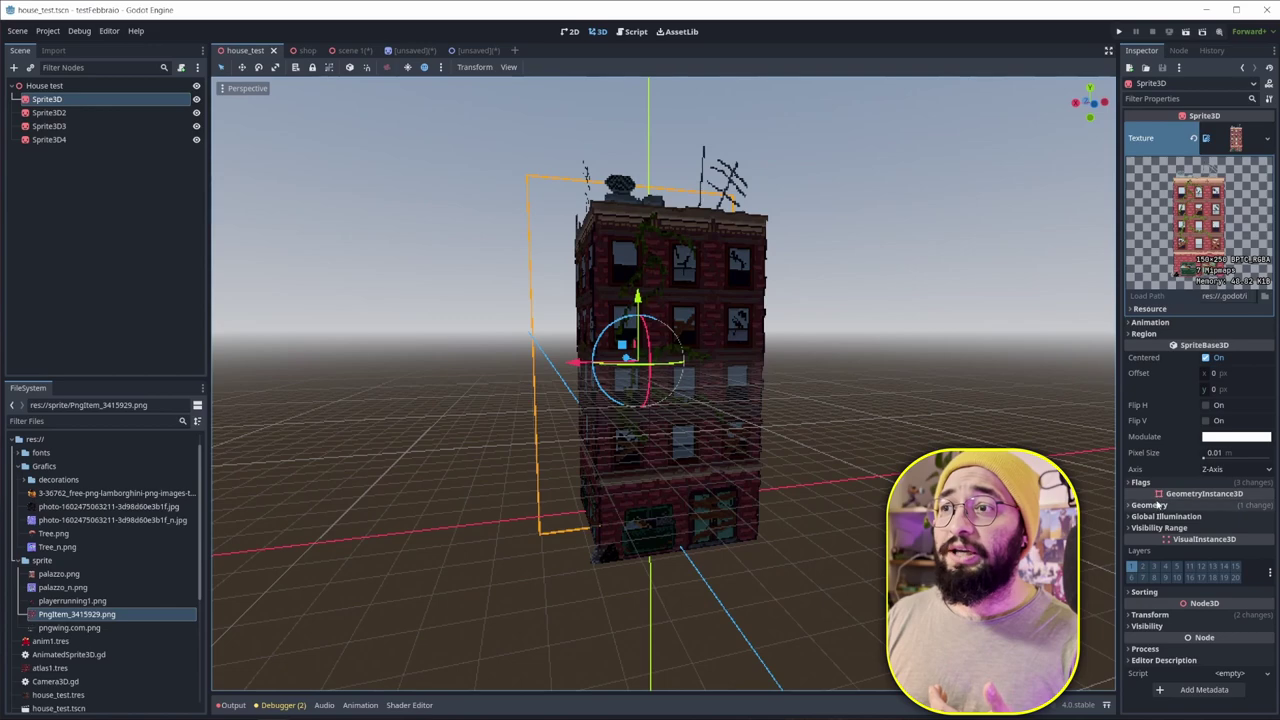
{"action": "left_click", "coordinate": [1235, 522]}
{"action": "scroll", "coordinate": [1201, 400], "scroll_direction": "down", "scroll_amount": 5}
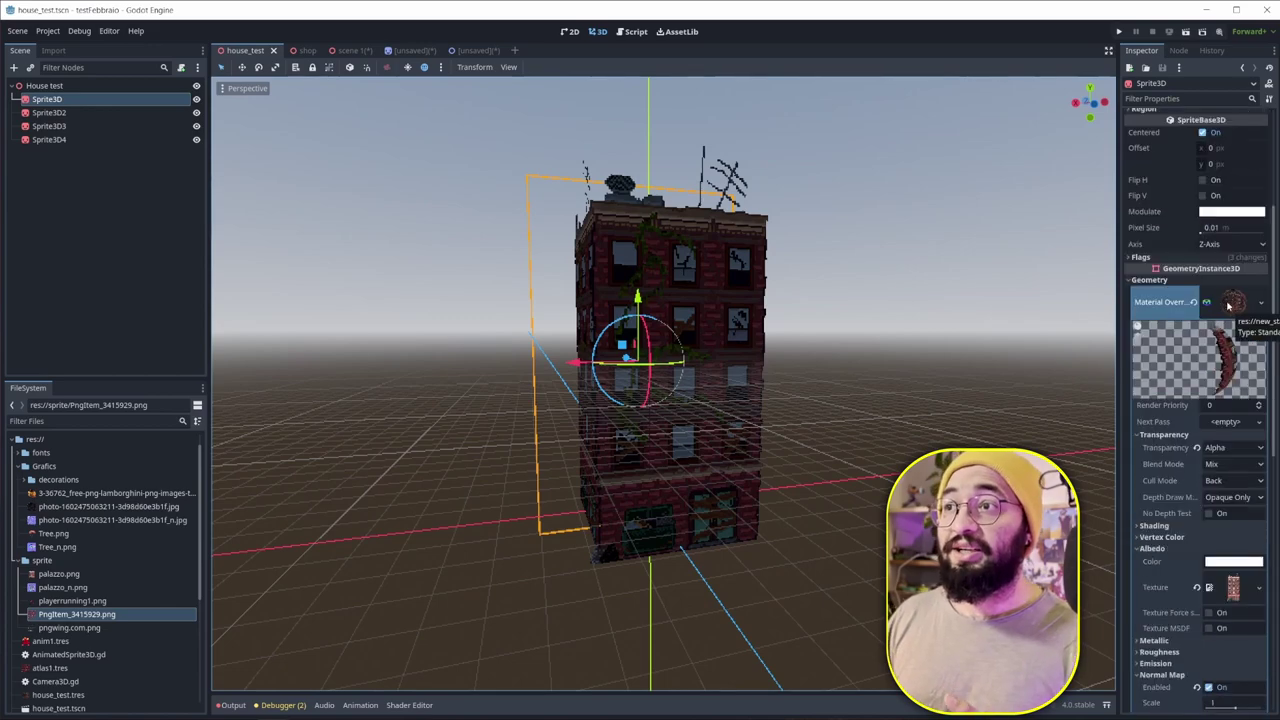
{"action": "left_click", "coordinate": [1261, 302]}
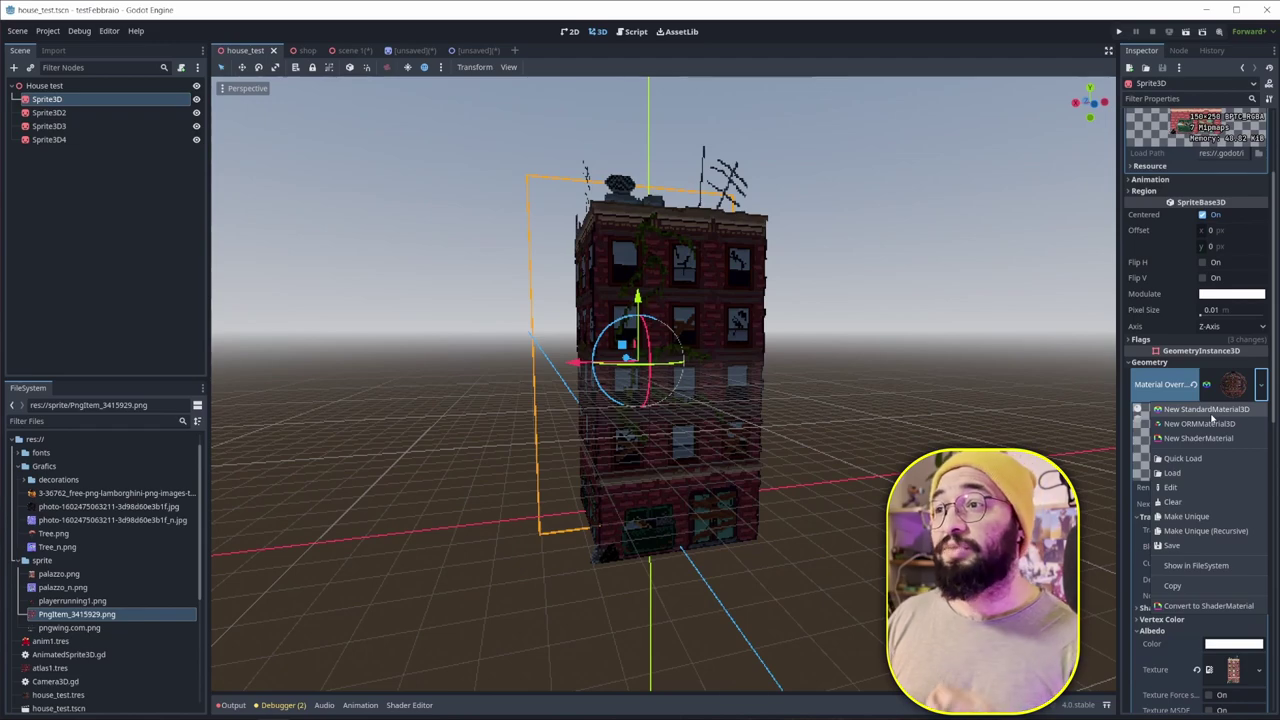
{"action": "key", "text": "Escape"}
{"action": "scroll", "coordinate": [1178, 440], "scroll_direction": "down", "scroll_amount": 3}
{"action": "scroll", "coordinate": [1172, 455], "scroll_direction": "down", "scroll_amount": 2}
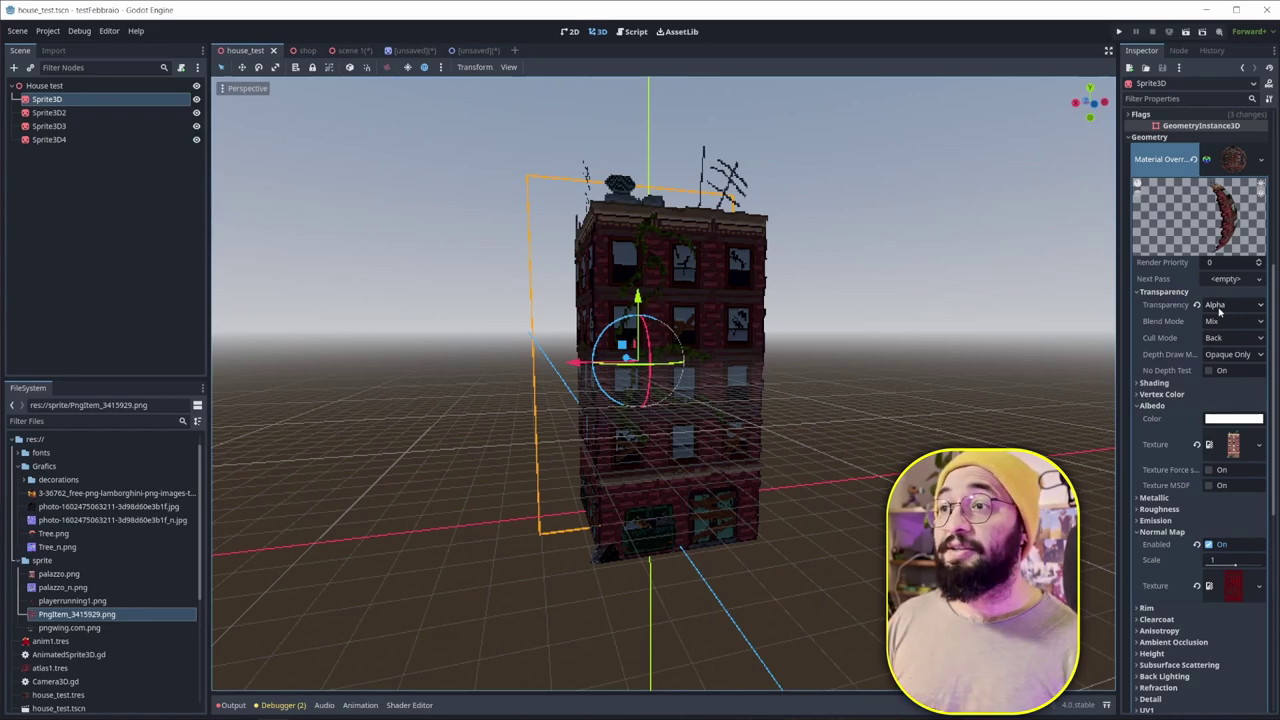
{"action": "scroll", "coordinate": [1163, 340], "scroll_direction": "down", "scroll_amount": 2}
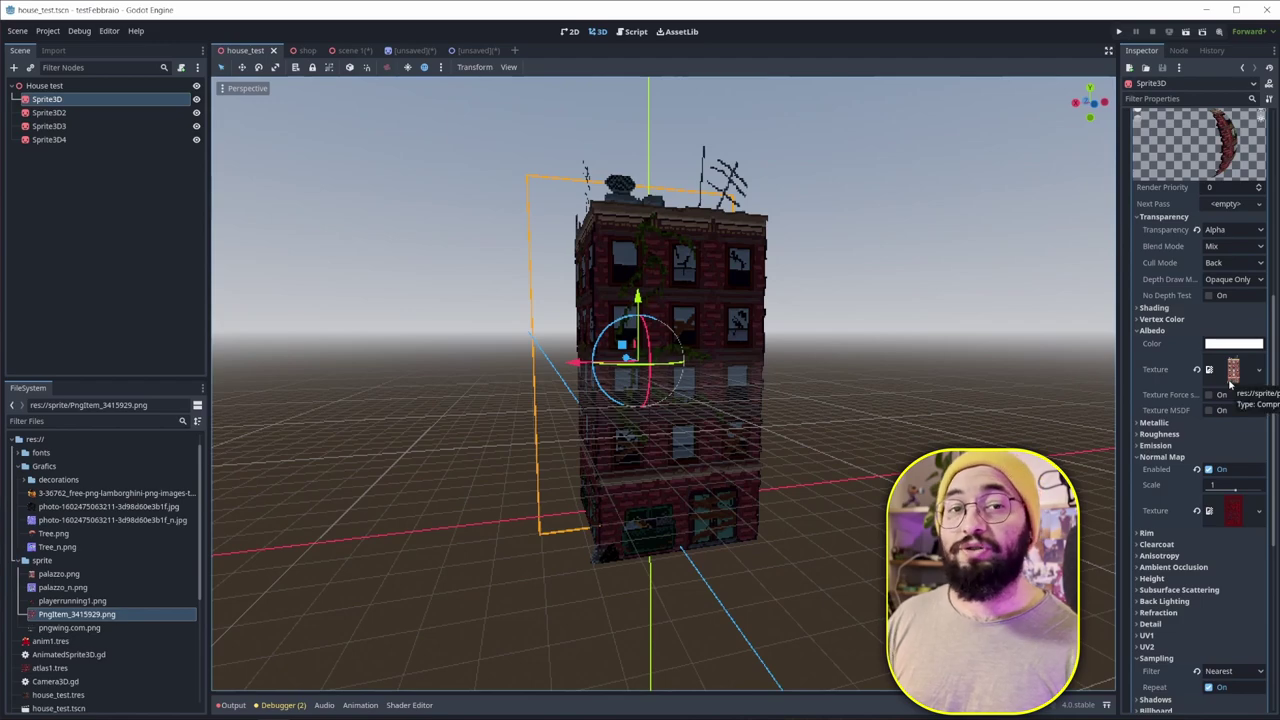
{"action": "scroll", "coordinate": [1231, 383], "scroll_direction": "down", "scroll_amount": 2}
{"action": "left_click", "coordinate": [1168, 383]}
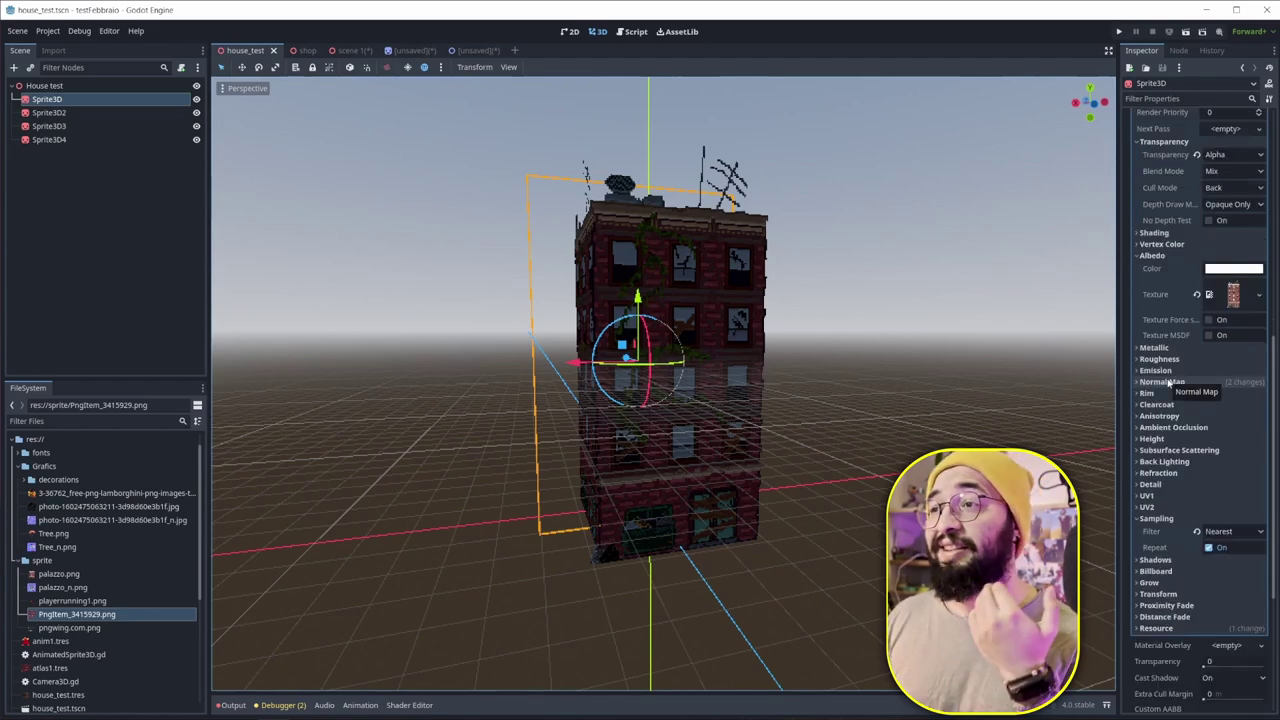
{"action": "left_click", "coordinate": [1168, 383]}
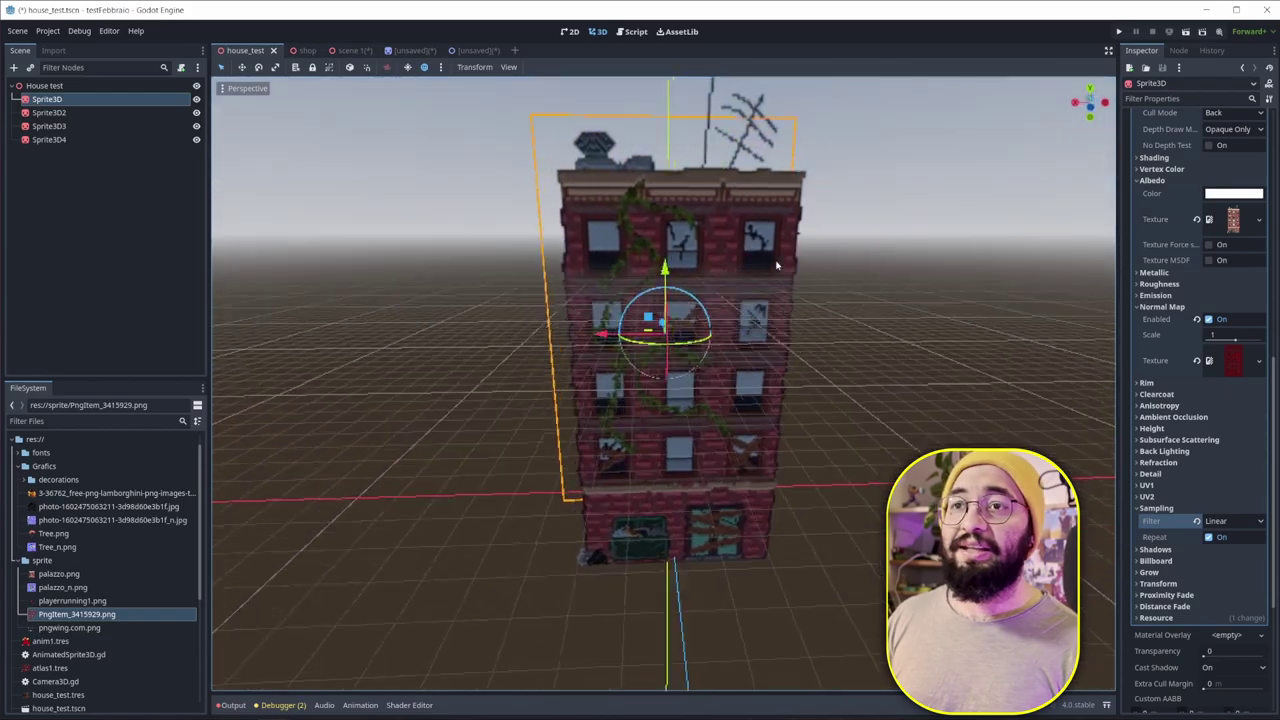
Inspect the building up close with the override material's Linear sampling filter and review the Sampling group
{"action": "scroll", "coordinate": [785, 251], "scroll_direction": "up", "scroll_amount": 5}
{"action": "middle_click_drag", "start_coordinate": [785, 251], "coordinate": [745, 296]}
{"action": "scroll", "coordinate": [787, 272], "scroll_direction": "down", "scroll_amount": 5}
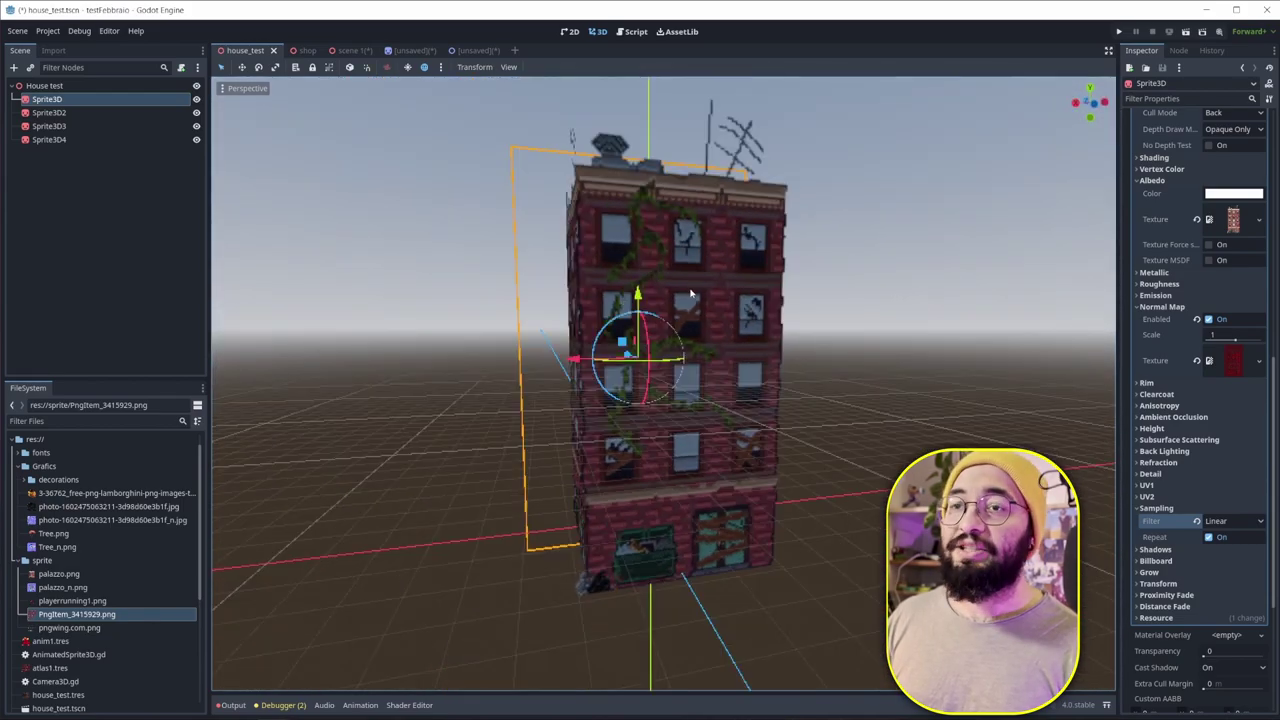
{"action": "left_click", "coordinate": [1163, 510]}
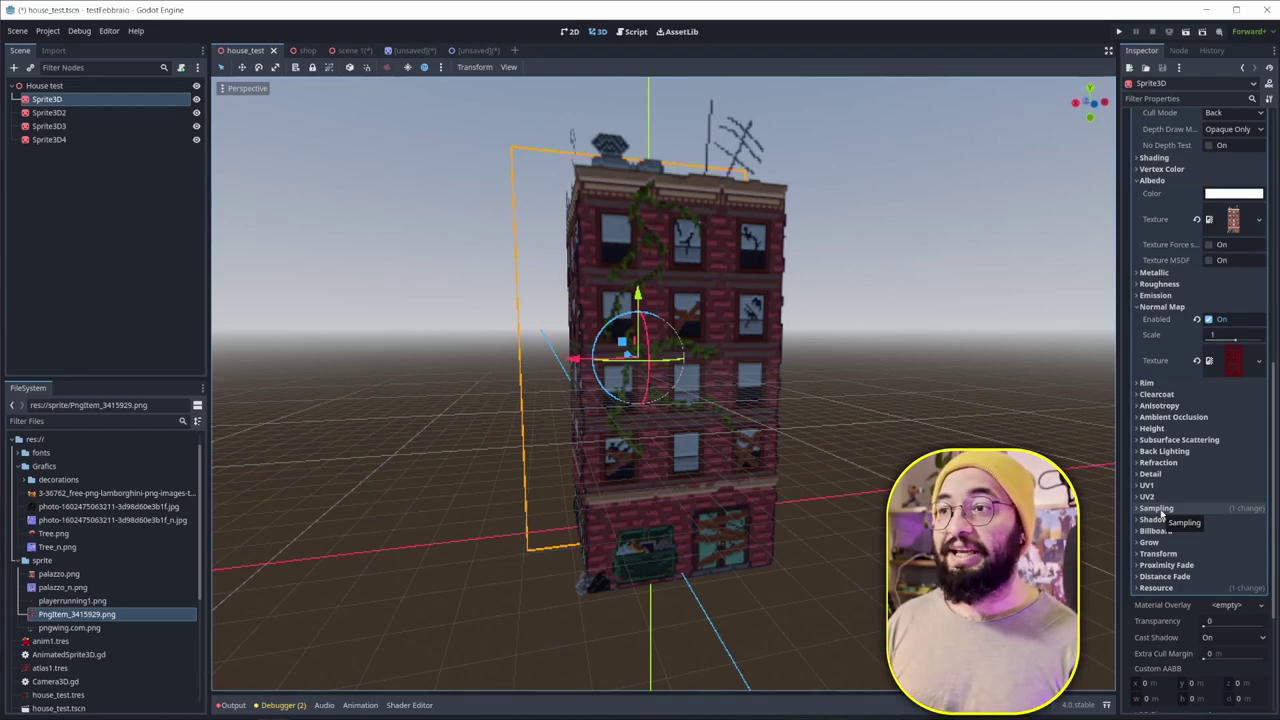
{"action": "left_click", "coordinate": [1160, 509]}
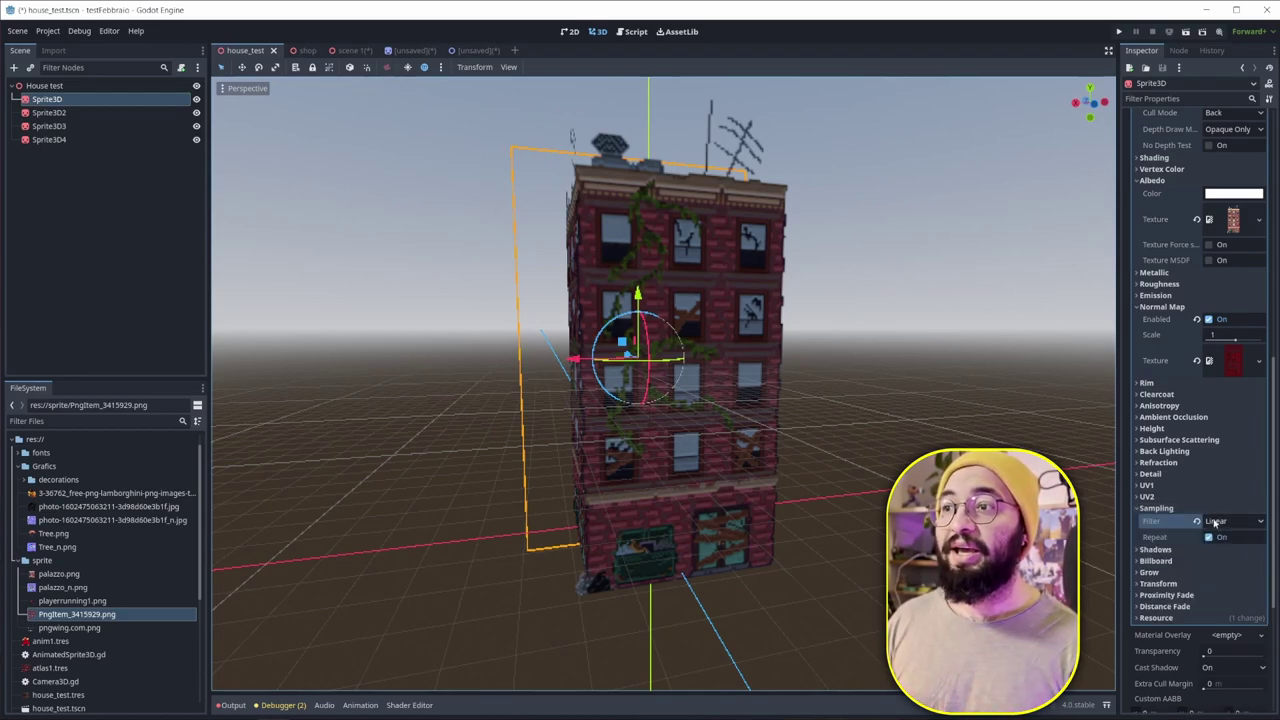
Set the override material's sampling filter to Nearest and check the building from another angle
{"action": "left_click", "coordinate": [1224, 522]}
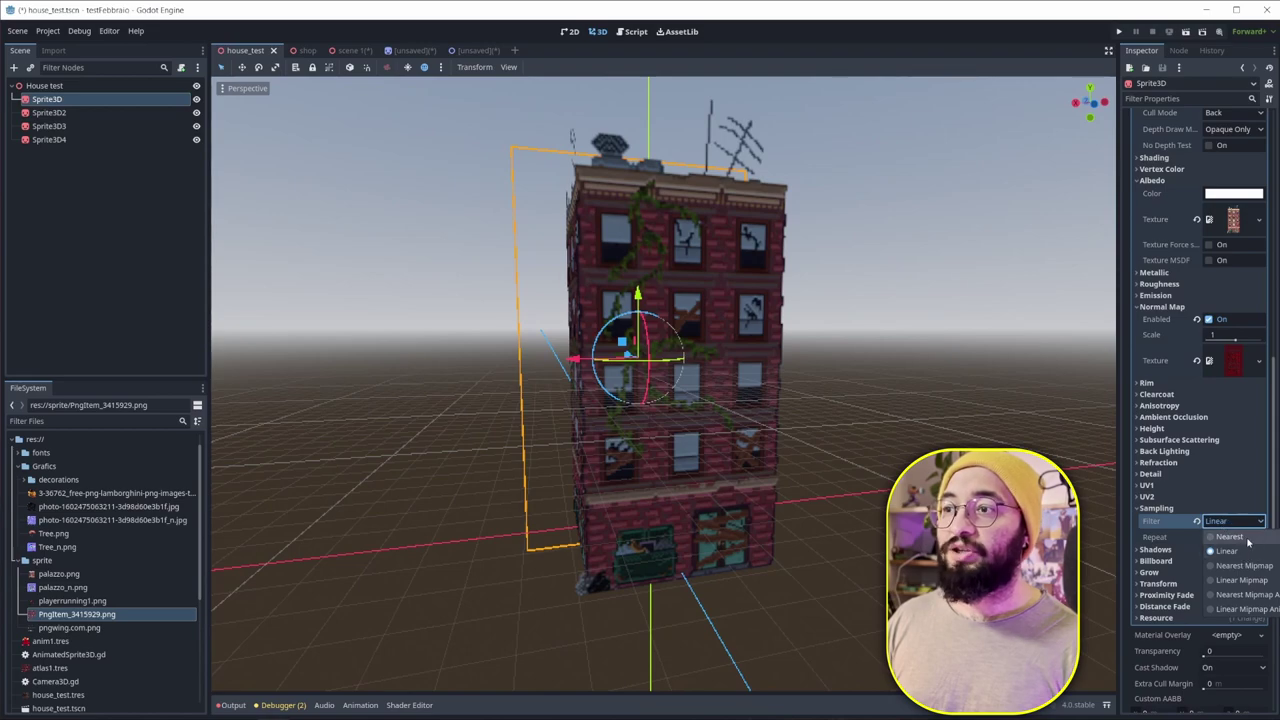
{"action": "left_click", "coordinate": [1229, 537]}
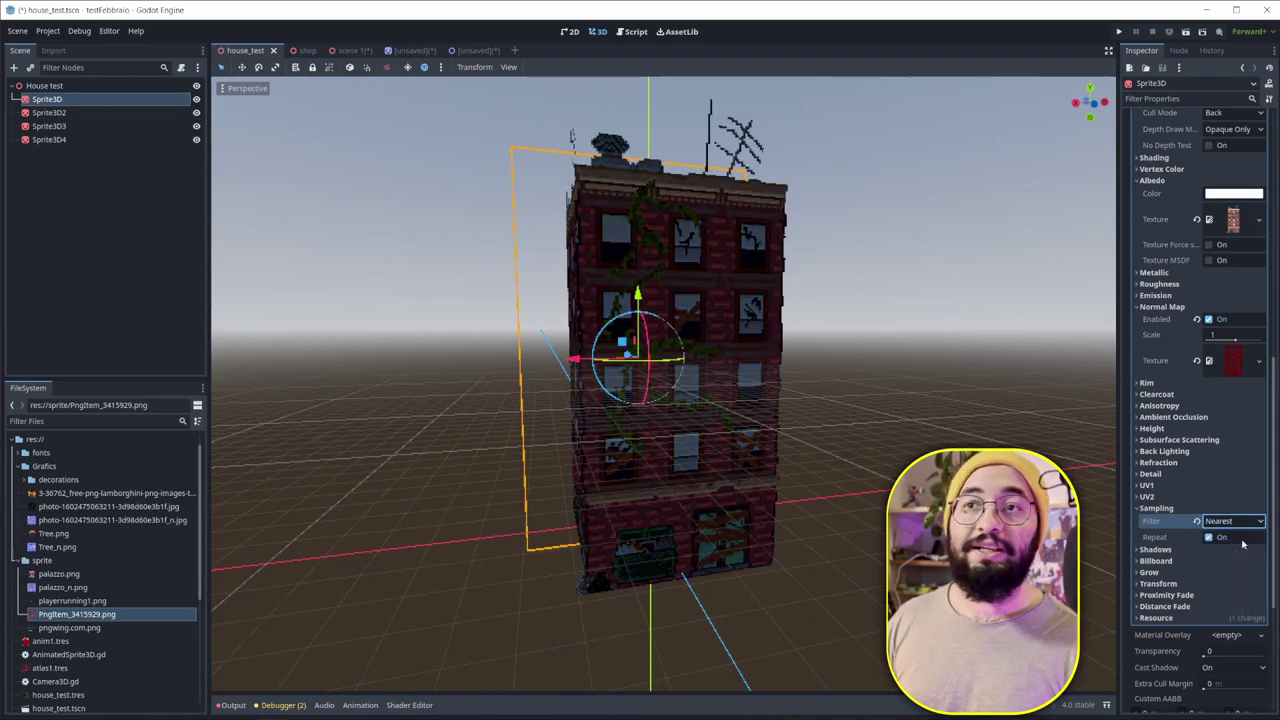
{"action": "scroll", "coordinate": [643, 349], "scroll_direction": "up", "scroll_amount": 3}
{"action": "scroll", "coordinate": [623, 380], "scroll_direction": "down", "scroll_amount": 3}
{"action": "middle_click_drag", "start_coordinate": [623, 380], "coordinate": [745, 396]}
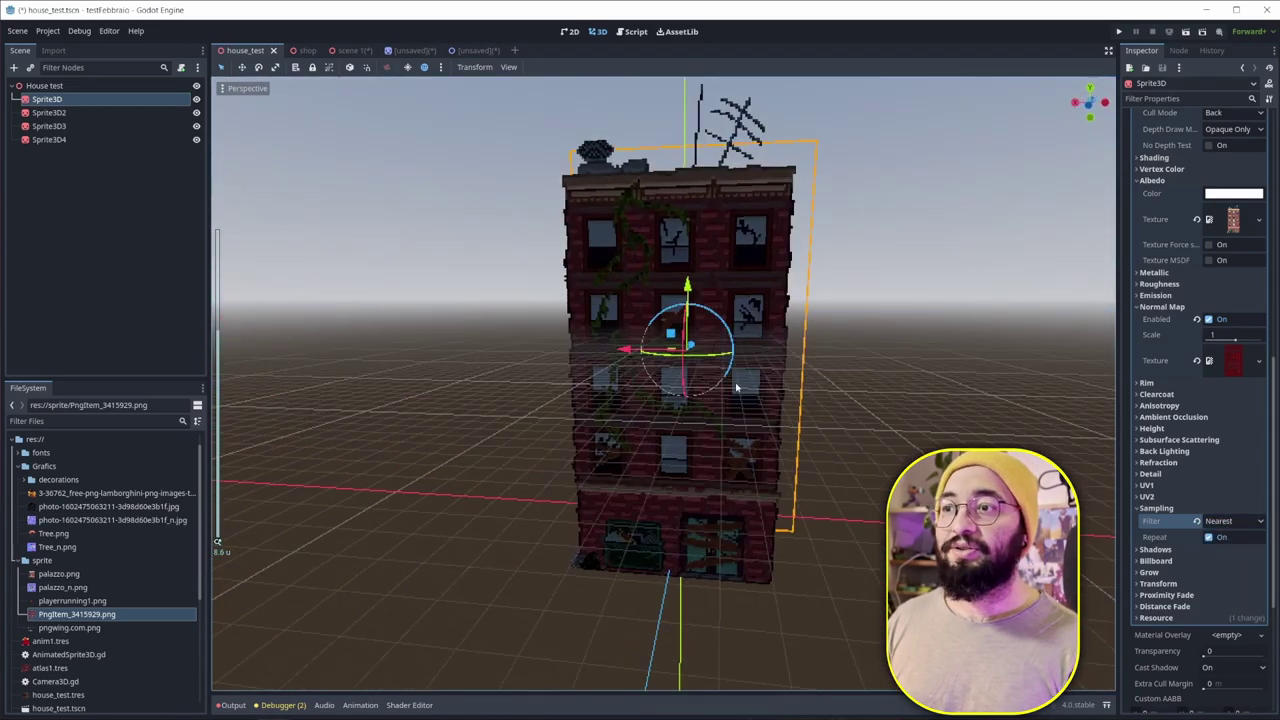
{"action": "left_click", "coordinate": [1155, 549]}
{"action": "left_click", "coordinate": [1155, 550]}
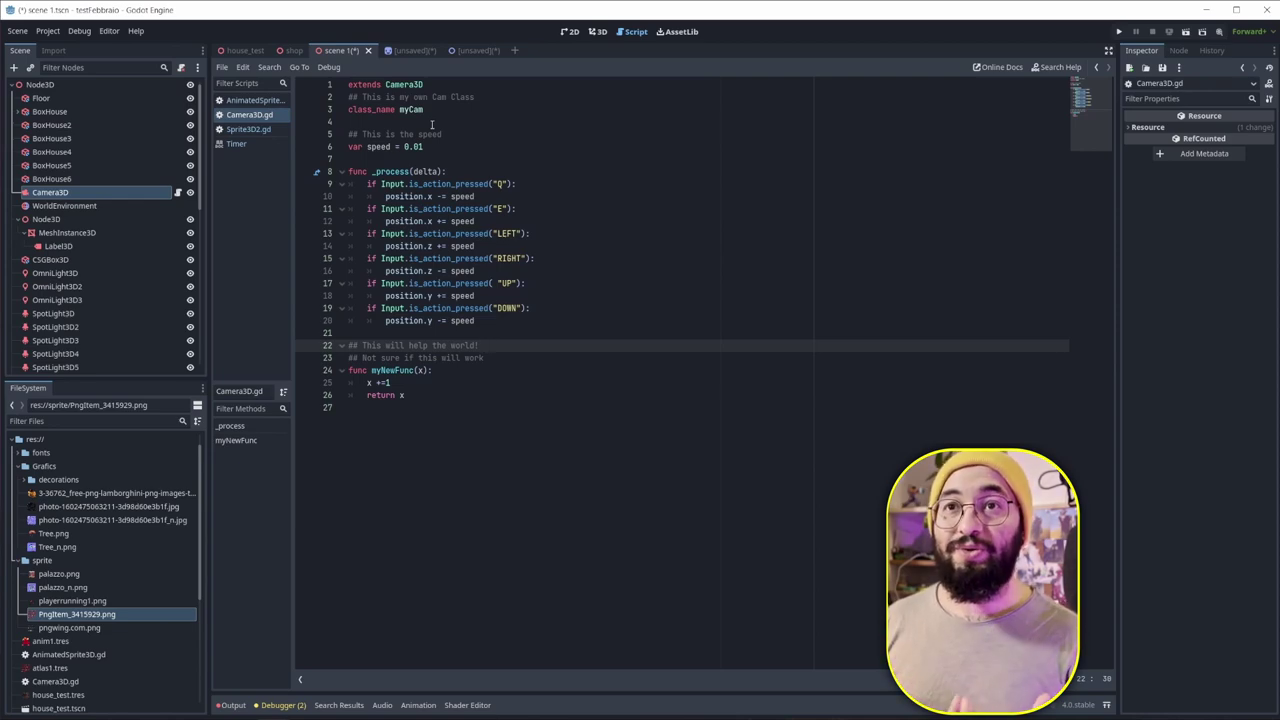
Examine the class comment and the myCam class name at the top of the Camera3D.gd script
{"action": "left_click", "coordinate": [490, 97]}
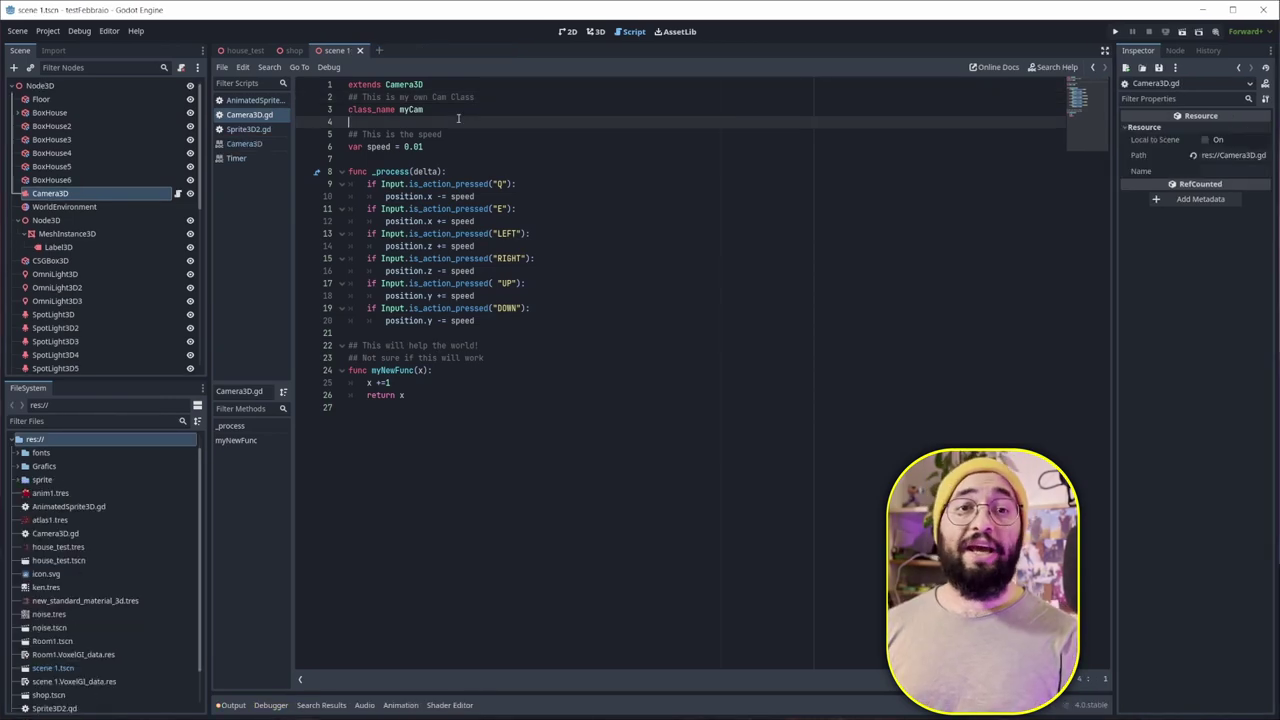
{"action": "double_click", "coordinate": [413, 110]}
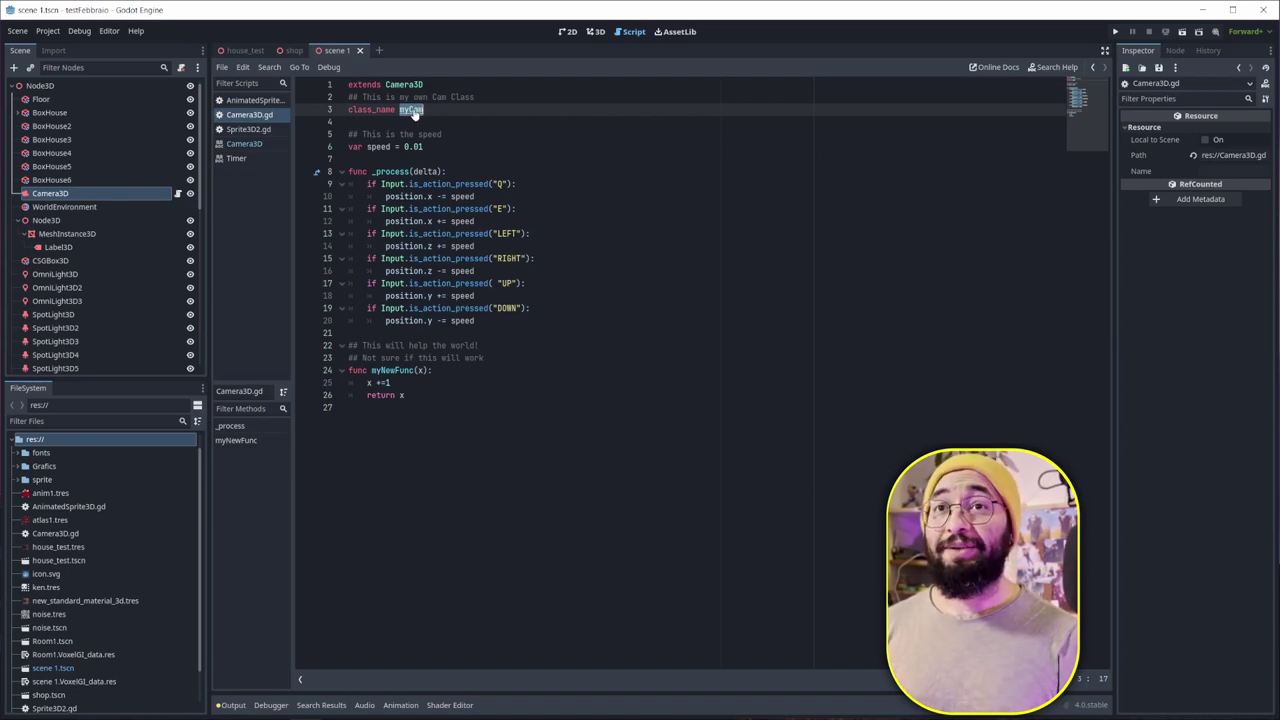
{"action": "triple_click", "coordinate": [413, 115]}
{"action": "left_click", "coordinate": [405, 111]}
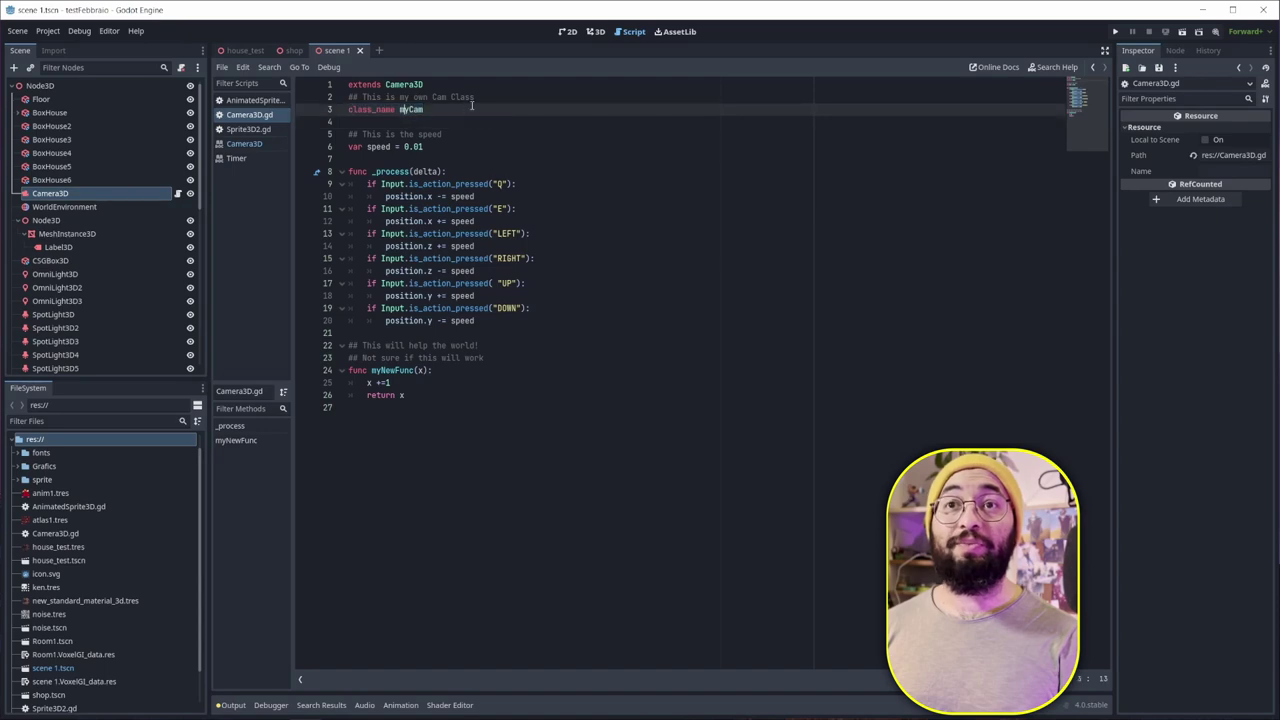
Search the help for "my" and open the documentation page of the myCam class
{"action": "left_click", "coordinate": [1050, 67]}
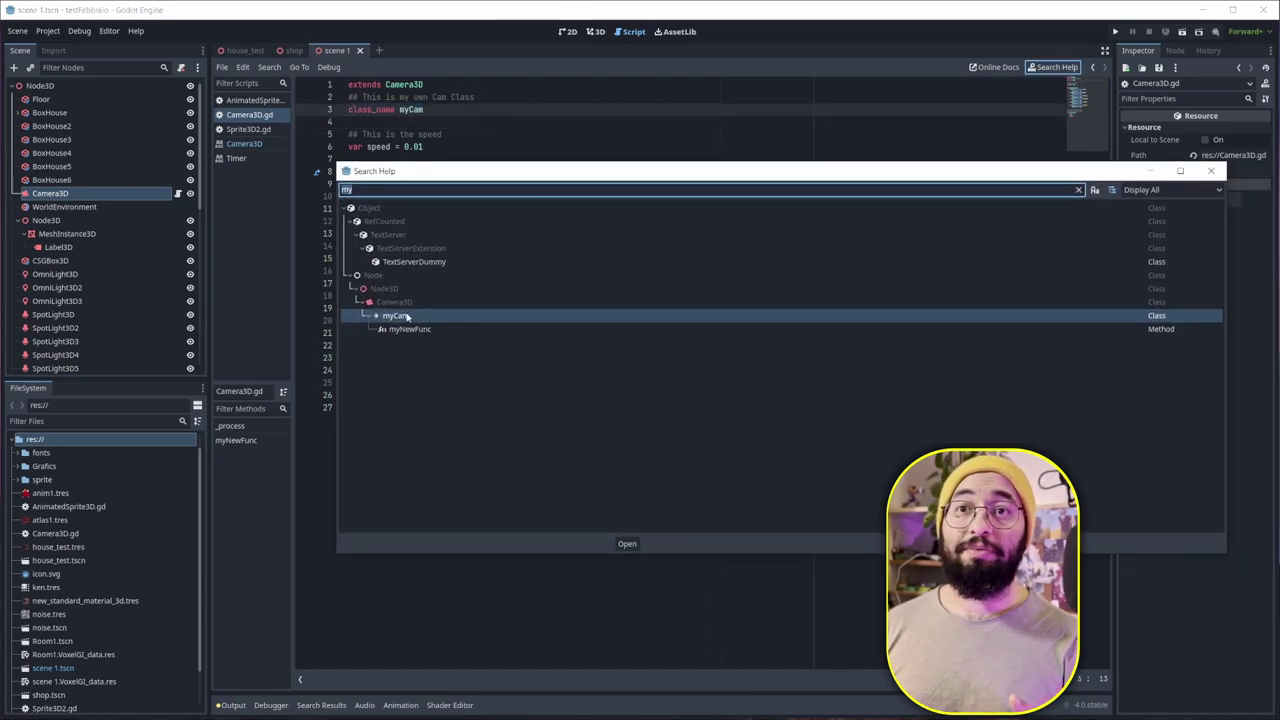
{"action": "left_click", "coordinate": [405, 316]}
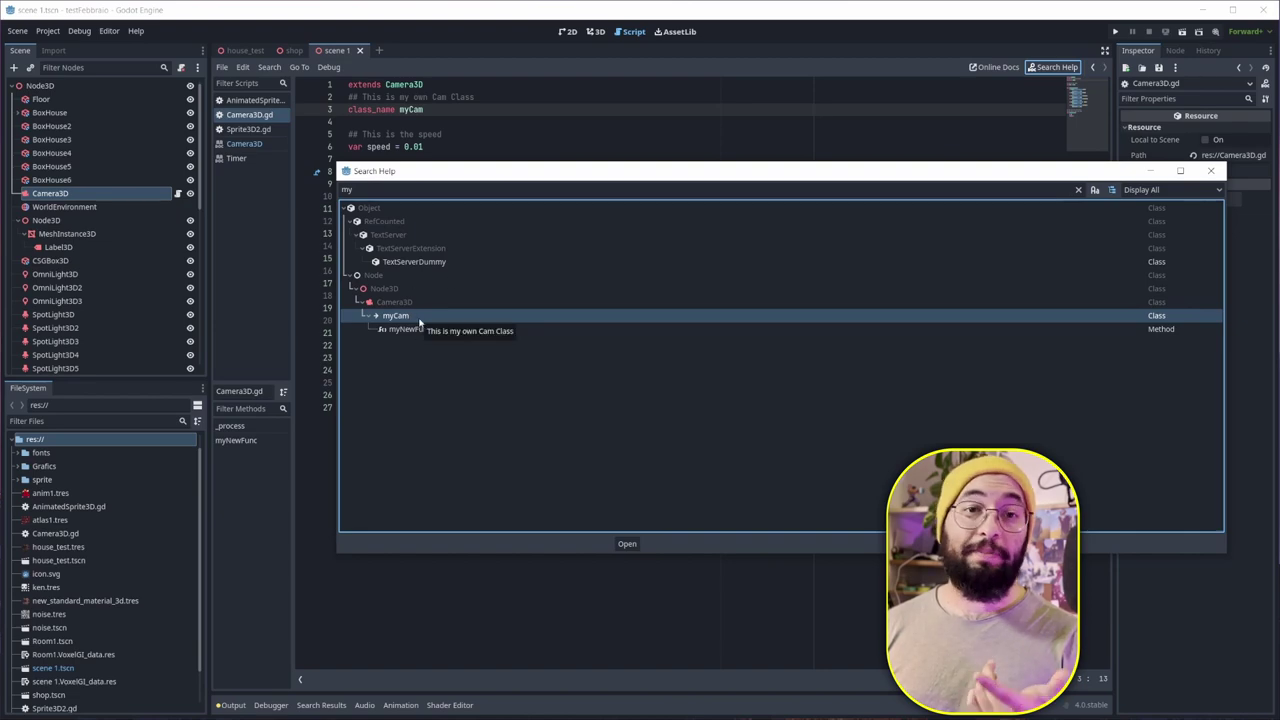
{"action": "double_click", "coordinate": [420, 318]}
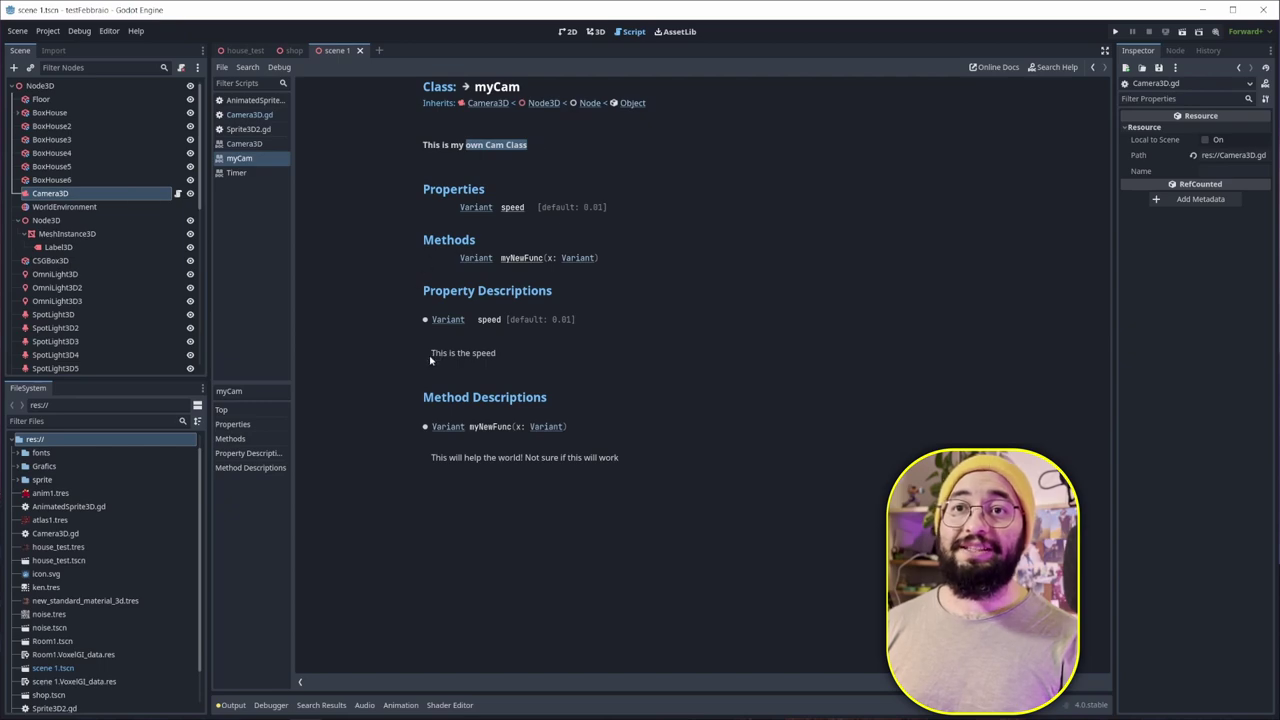
Review the myCam documentation page, highlighting the speed property's description and default value
{"action": "left_click_drag", "start_coordinate": [430, 361], "coordinate": [529, 364]}
{"action": "left_click", "coordinate": [440, 194]}
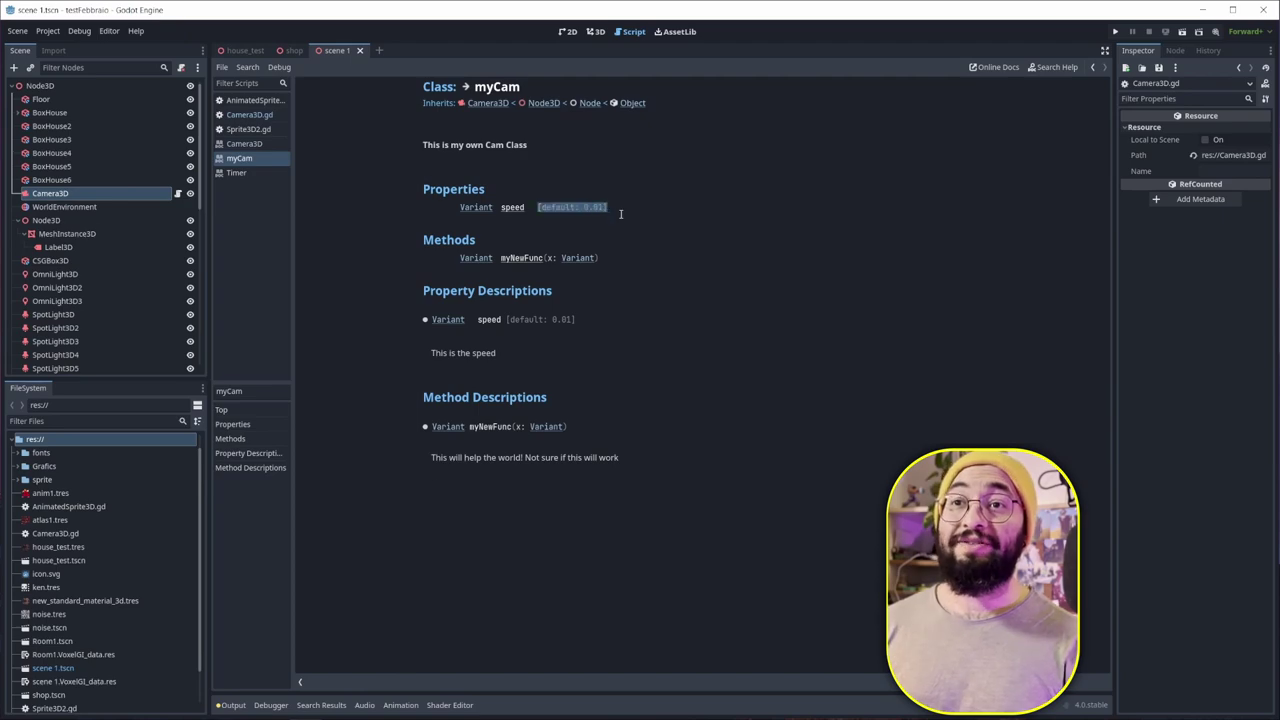
{"action": "left_click", "coordinate": [568, 212]}
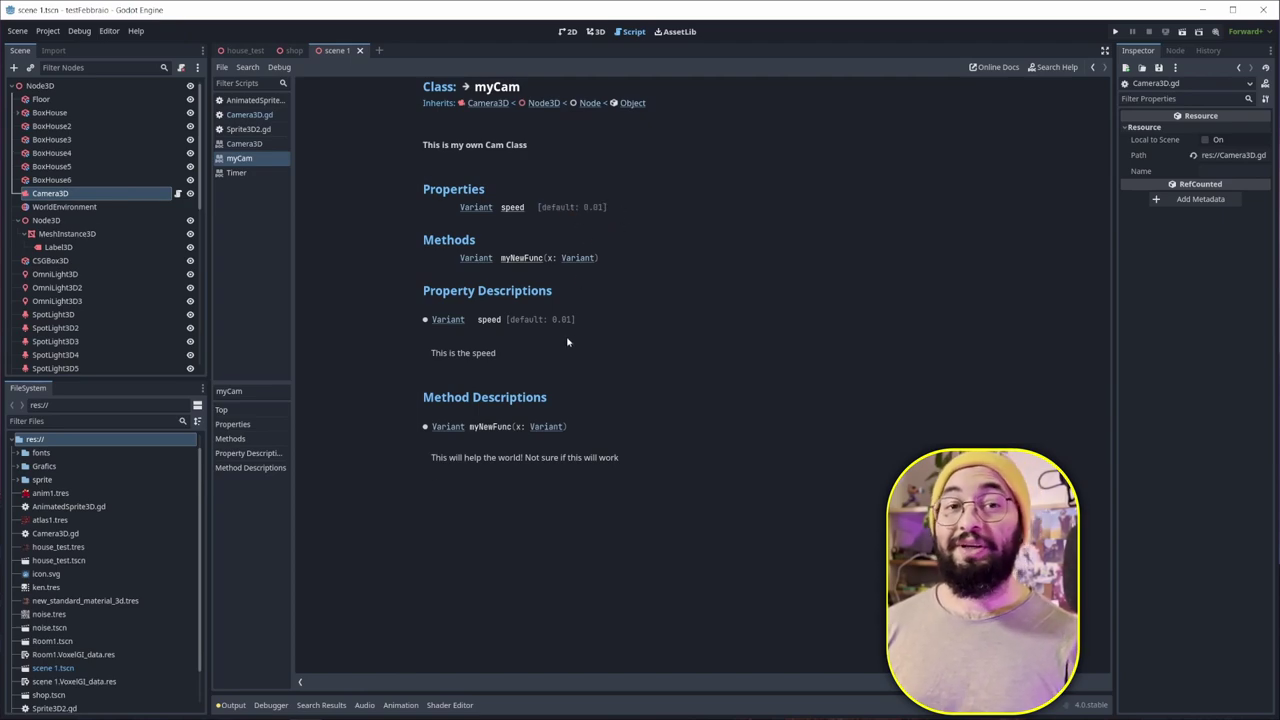